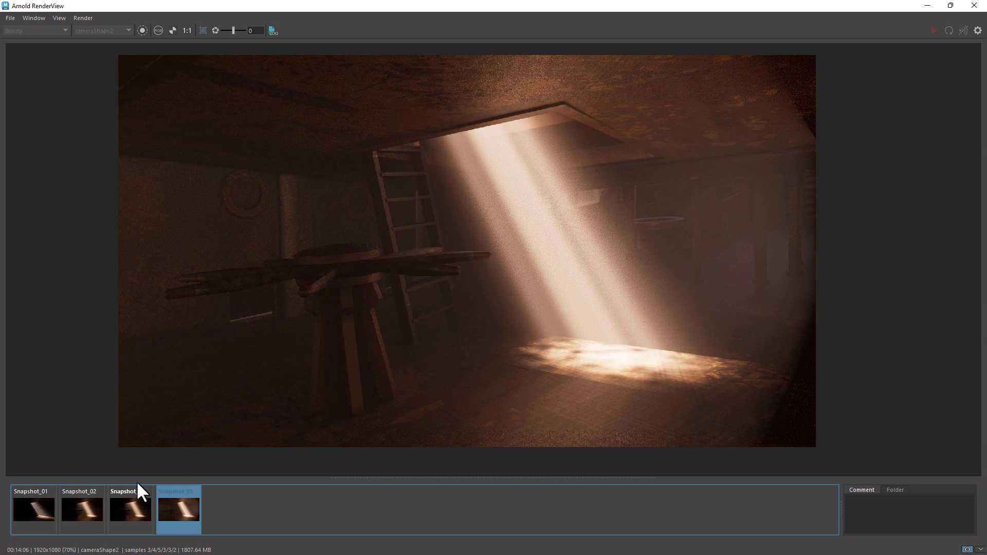
Compare the Snapshot_03 render against Snapshot_05, then return to Snapshot_05.
left_click(127, 510)
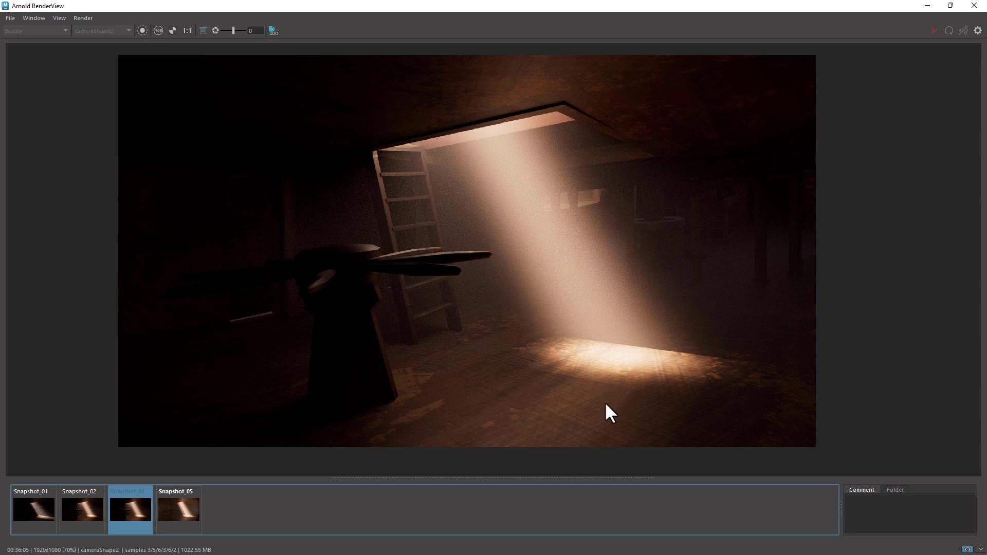
left_click(183, 509)
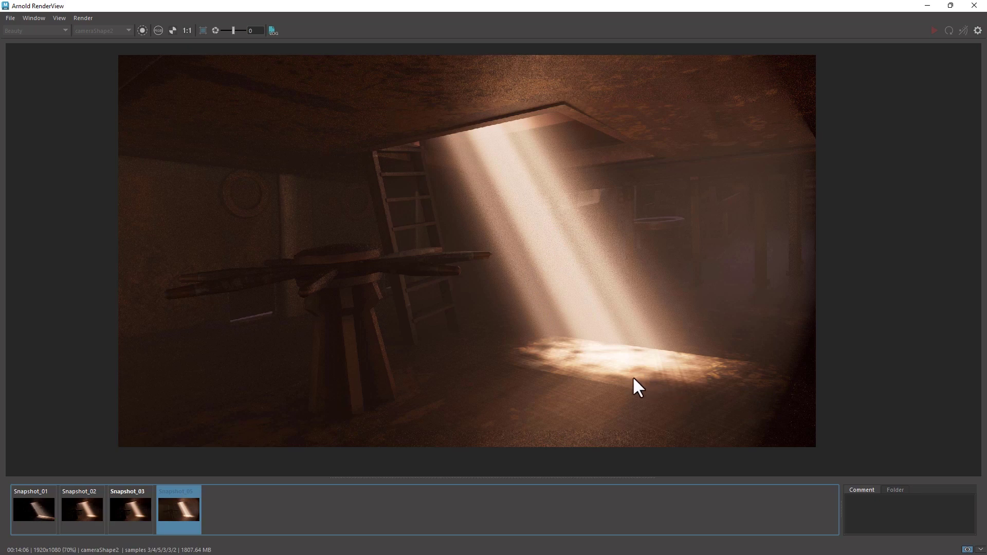
scroll(658, 387, "up", 8)
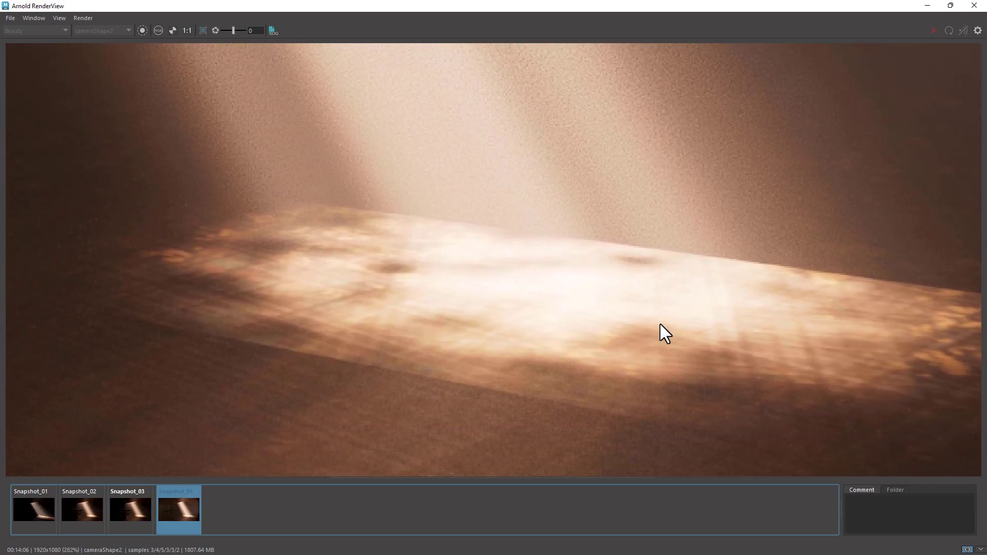
scroll(659, 325, "down", 2)
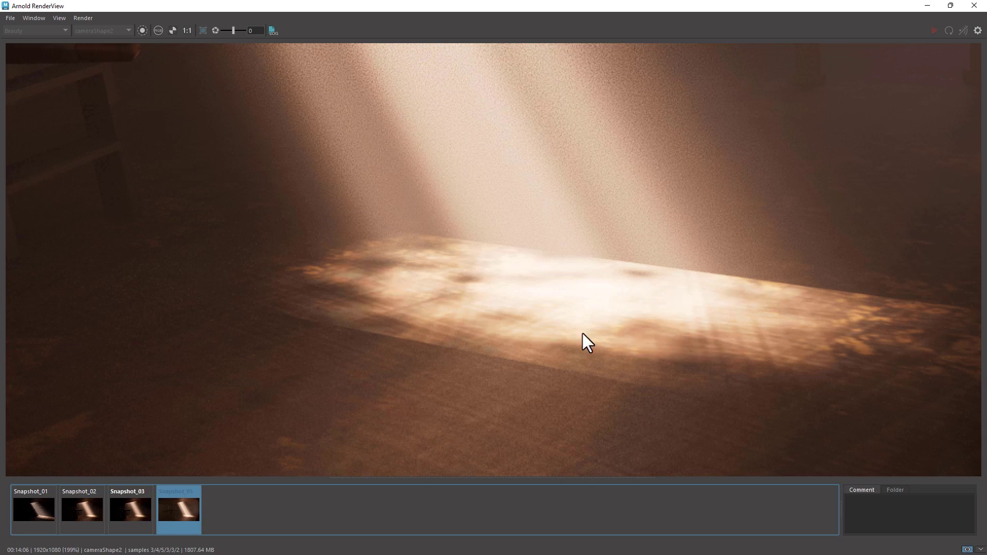
scroll(582, 335, "down", 3)
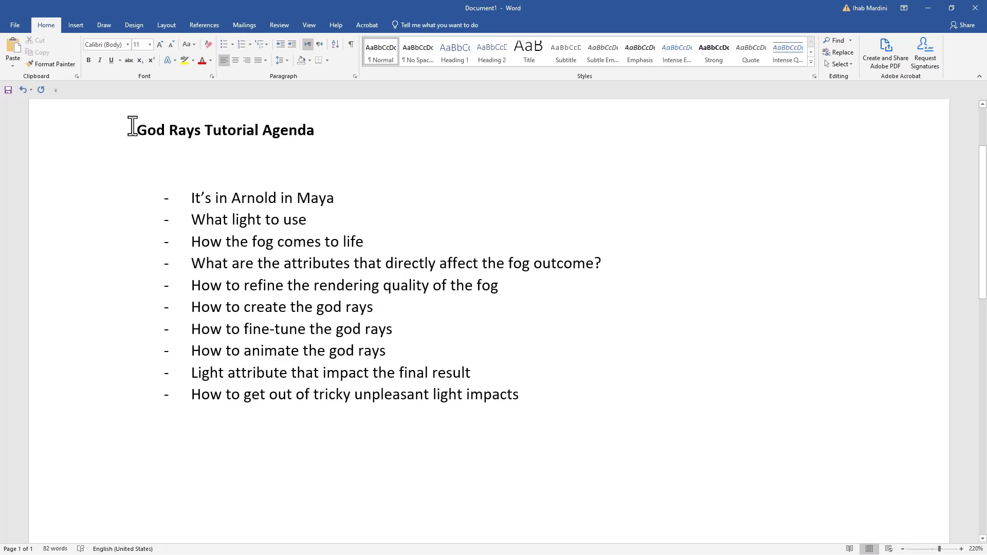
left_click_drag(135, 129, 538, 393)
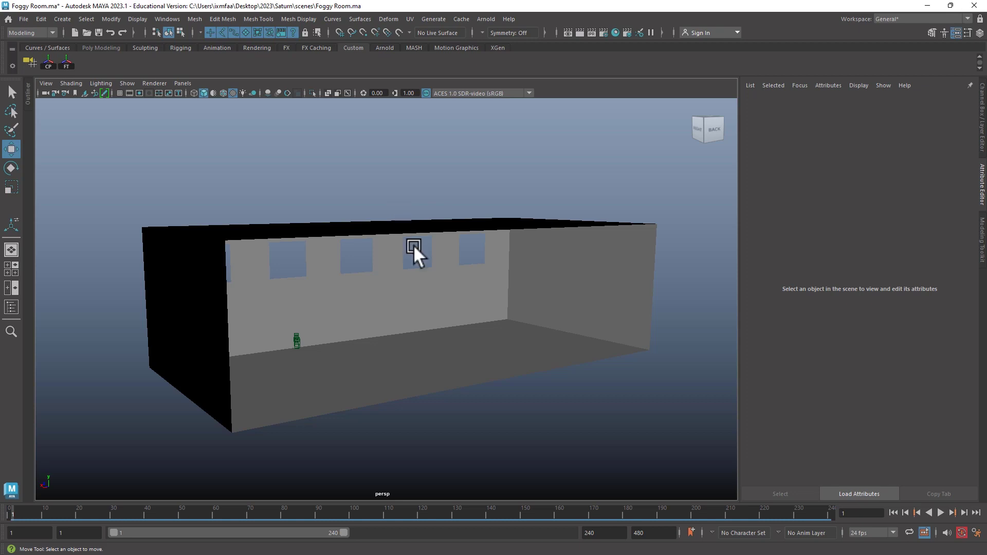
Add spotLight1 to the Foggy Room scene with cone angle 40 and intensity 1.
left_click_drag(400, 276, 70, 30, "alt")
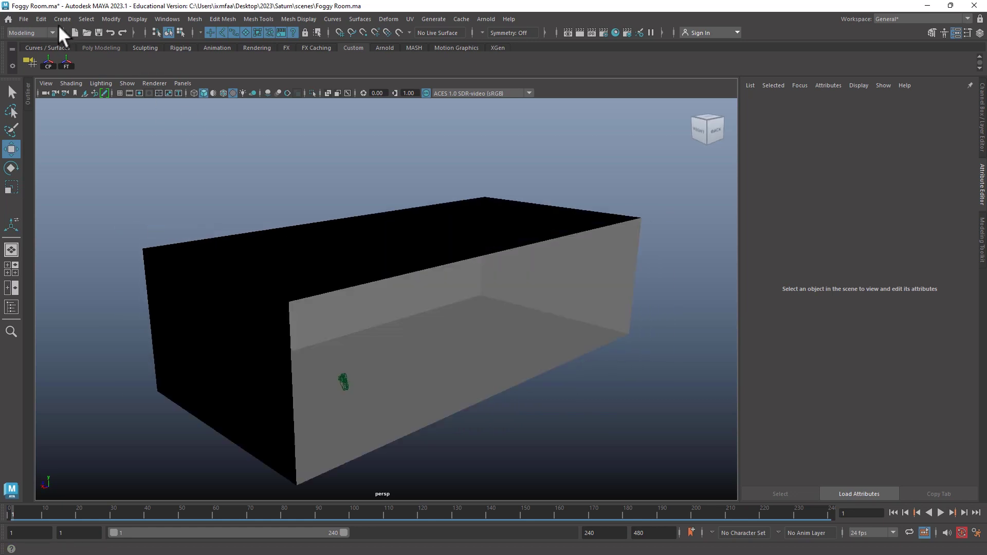
left_click(62, 19)
mouse_move(172, 78)
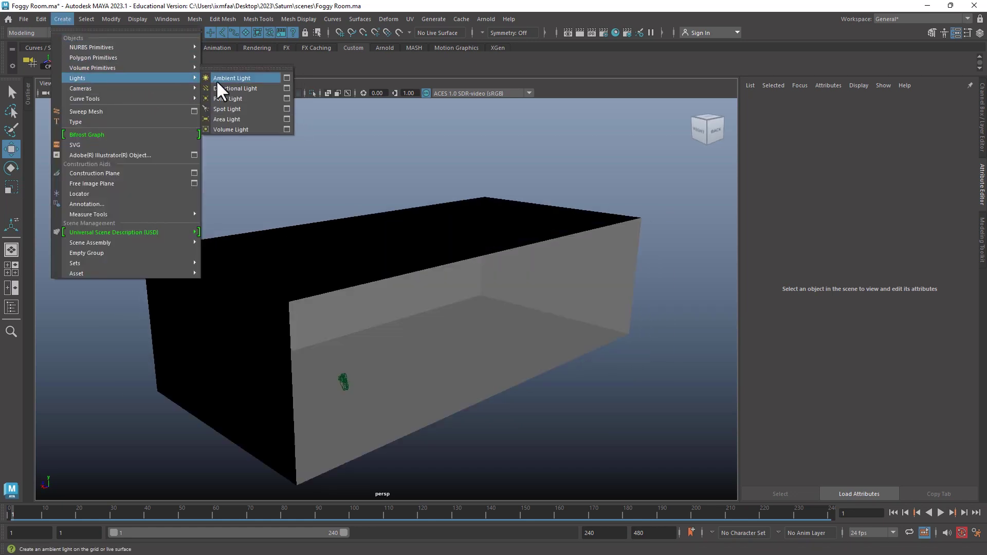
left_click(245, 107)
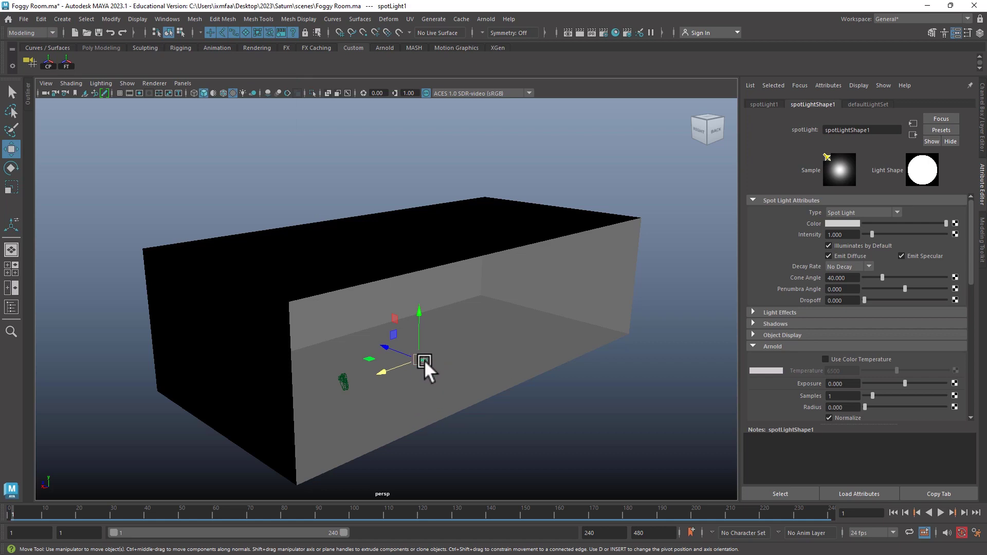
left_click(184, 83)
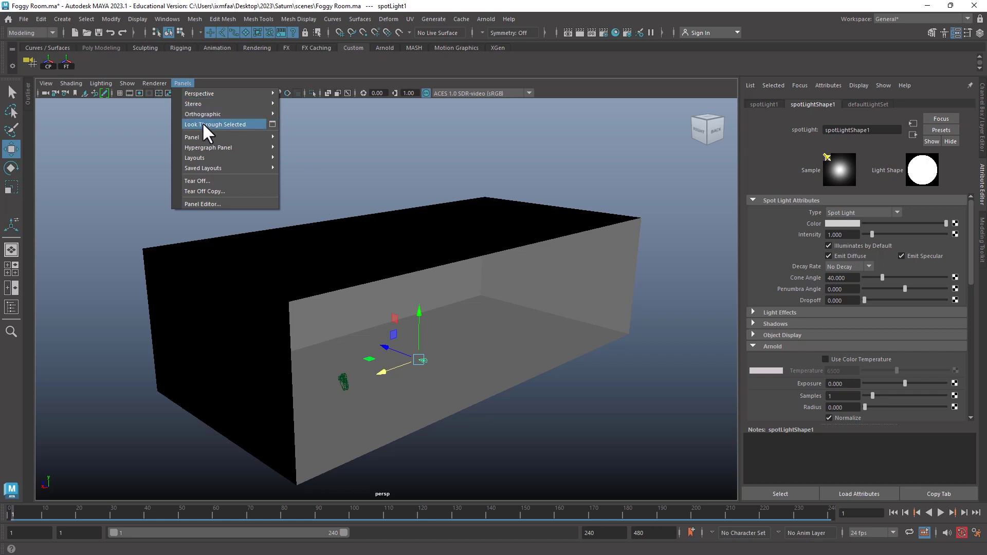
Look through spotLight1 and aim it downward into the room.
left_click(224, 124)
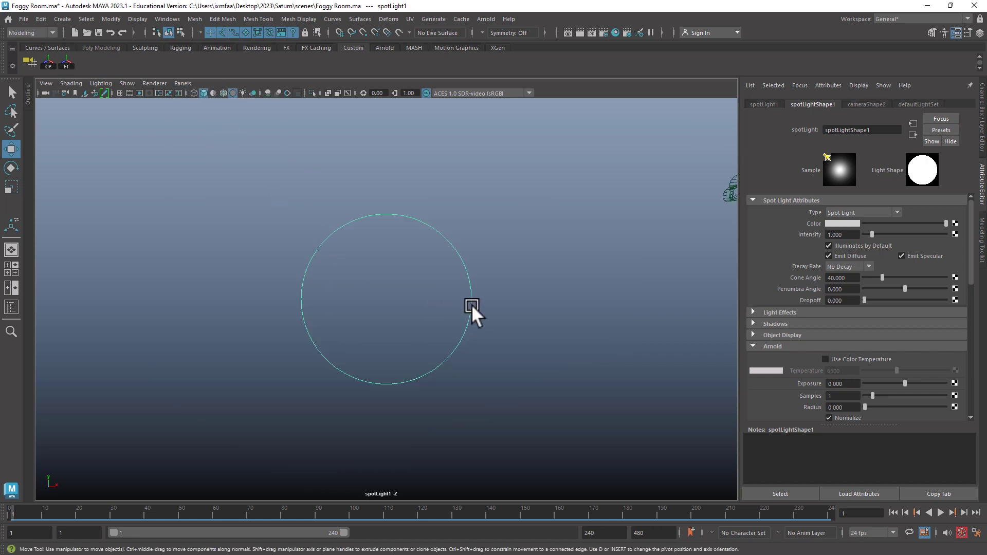
mouse_move(471, 304)
left_mouse_down("alt")
mouse_move(465, 291)
mouse_move(452, 301)
mouse_move(463, 309)
mouse_move(498, 289)
mouse_move(419, 294)
mouse_move(503, 309)
mouse_move(472, 308)
left_mouse_up("alt")
right_click_drag(472, 308, 483, 286, "alt")
Return to the perspective view facing the windowed wall, shaded with all scene lights.
key("space")
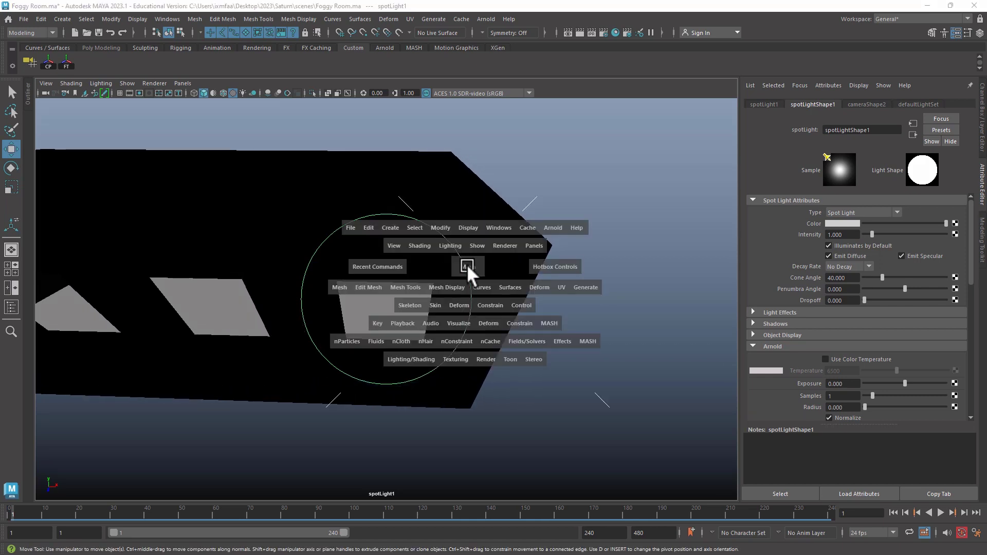
left_click_drag(467, 264, 465, 237)
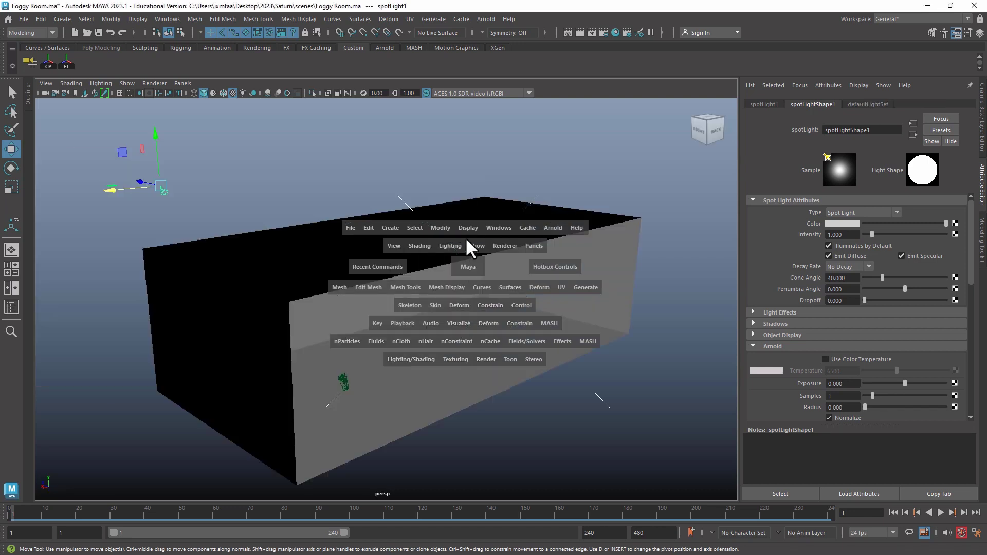
key("space")
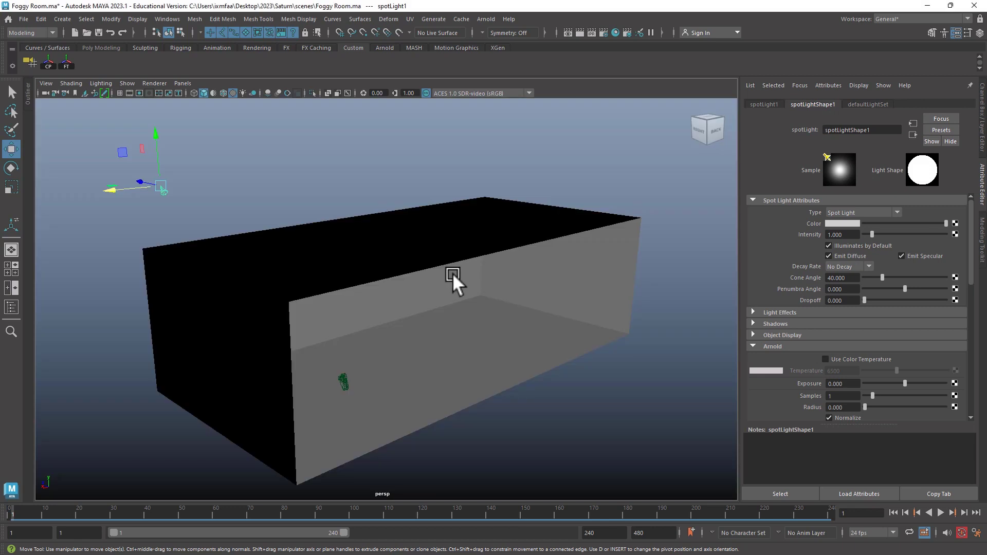
mouse_move(453, 273)
left_mouse_down("alt")
mouse_move(432, 265)
mouse_move(458, 272)
mouse_move(351, 270)
mouse_move(400, 280)
mouse_move(433, 267)
mouse_move(380, 182)
mouse_move(440, 173)
mouse_move(420, 191)
mouse_move(600, 195)
mouse_move(524, 194)
left_mouse_up("alt")
key("7")
key("r")
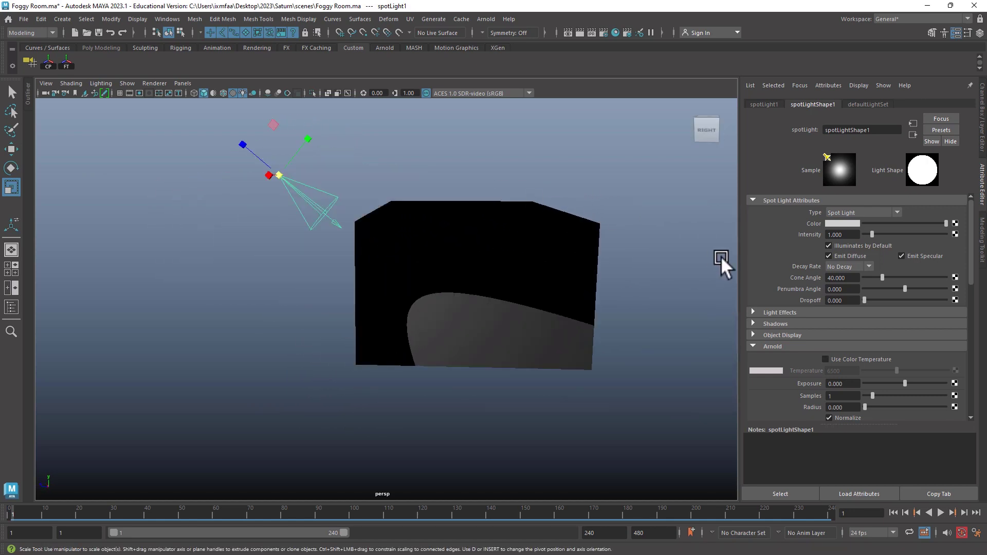
Narrow spotLight1's cone angle to about 24 degrees while viewing the windowed wall.
left_click_drag(879, 276, 874, 276)
left_click_drag(722, 299, 331, 283, "alt")
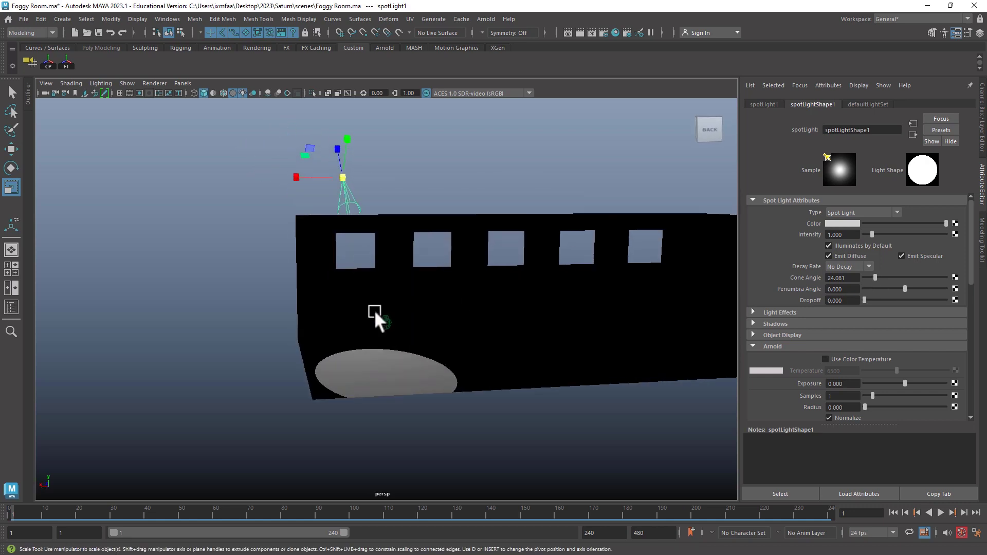
left_click_drag(399, 344, 677, 346, "alt")
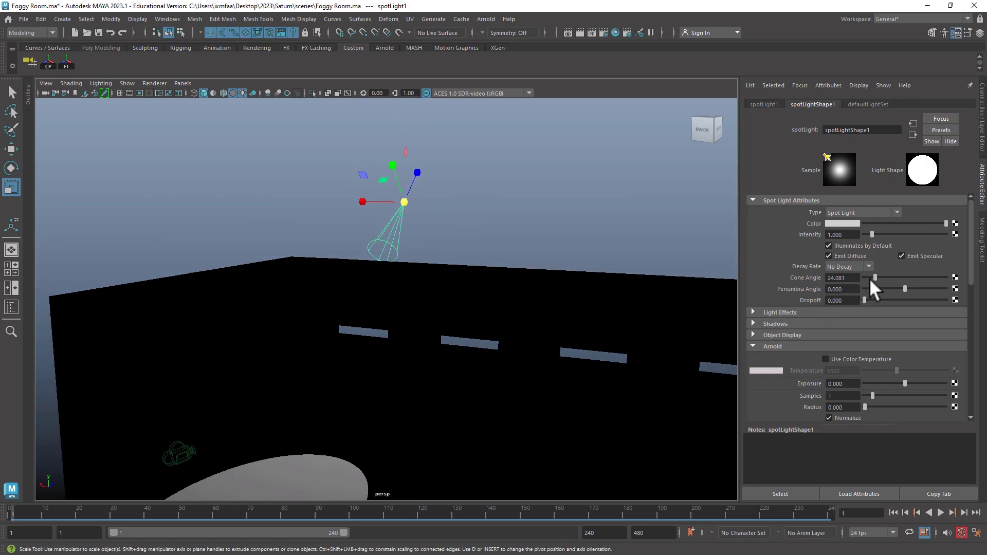
left_click_drag(872, 276, 867, 278)
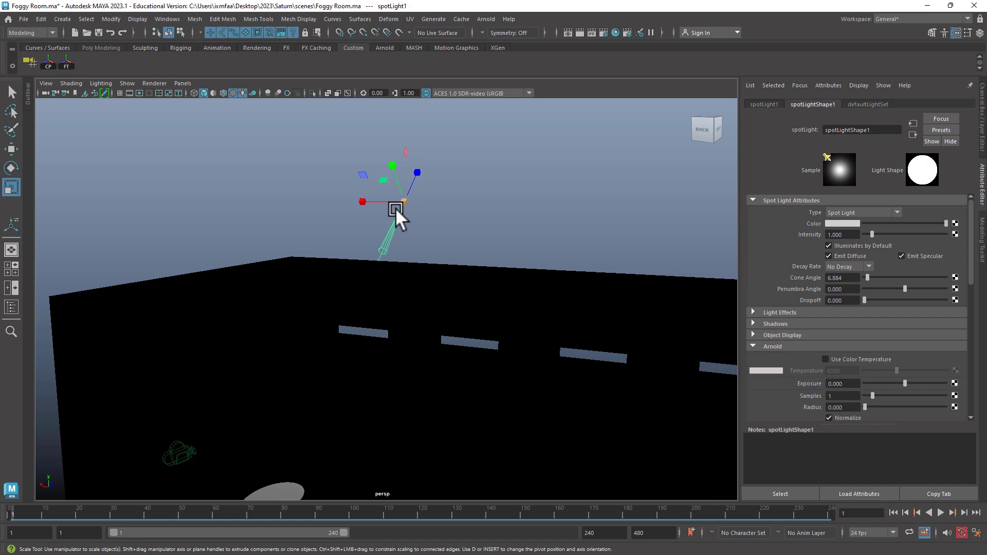
Try a duplicate spot light, then undo back to the single light at cone angle 24.081.
key("ctrl+d")
key("w")
left_click_drag(385, 211, 483, 220)
key("ctrl+z")
key("ctrl+z")
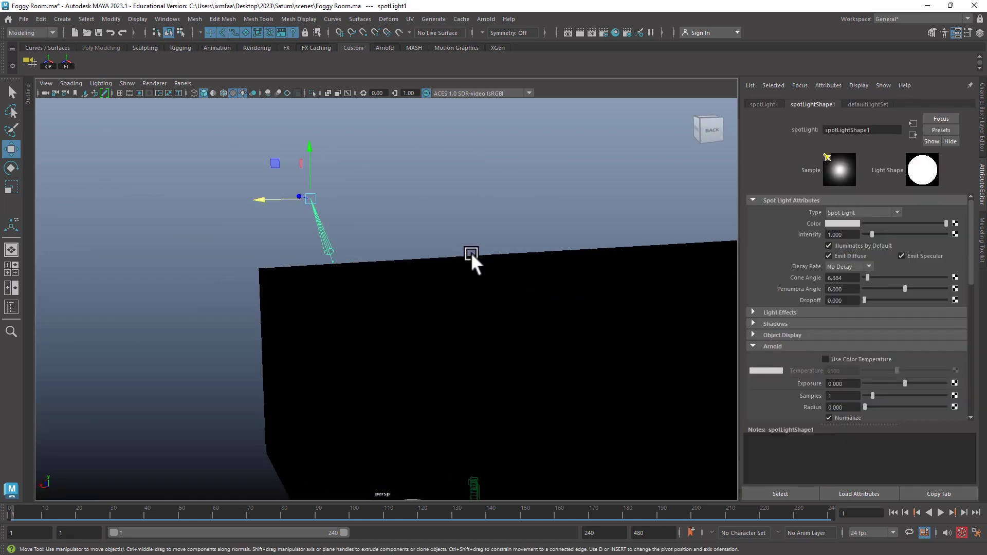
key("ctrl+z")
Frame the room so the windowed wall and the lit floor spot are centred.
mouse_move(471, 257)
right_mouse_down("alt")
mouse_move(430, 193)
mouse_move(329, 166)
mouse_move(484, 255)
mouse_move(470, 254)
right_mouse_up("alt")
left_click_drag(470, 254, 488, 262, "alt")
left_click_drag(215, 176, 288, 207, "alt")
middle_click_drag(288, 208, 444, 181, "alt")
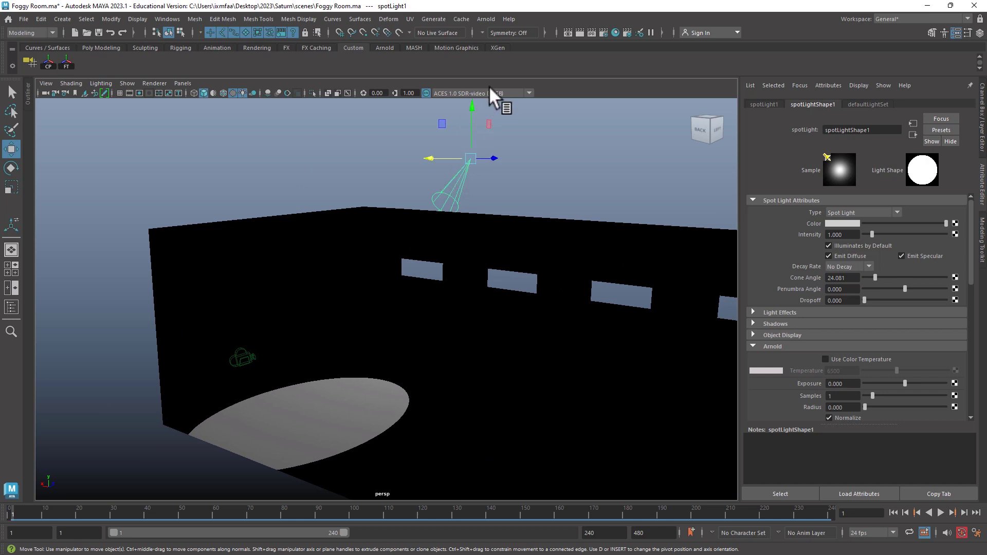
left_click(486, 19)
Render the view in Arnold and set the spotlight's Exposure to 12.
left_click(495, 39)
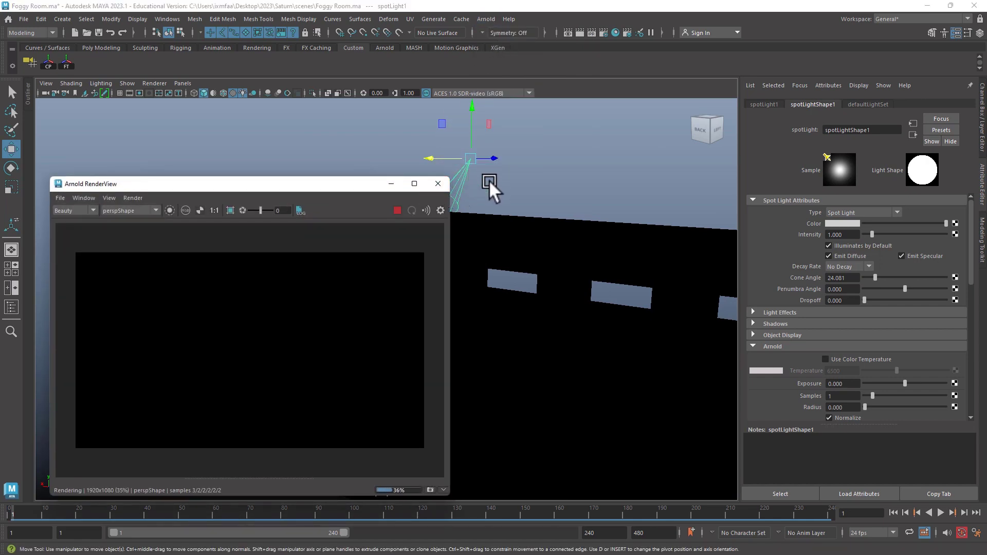
double_click(855, 385)
type("12")
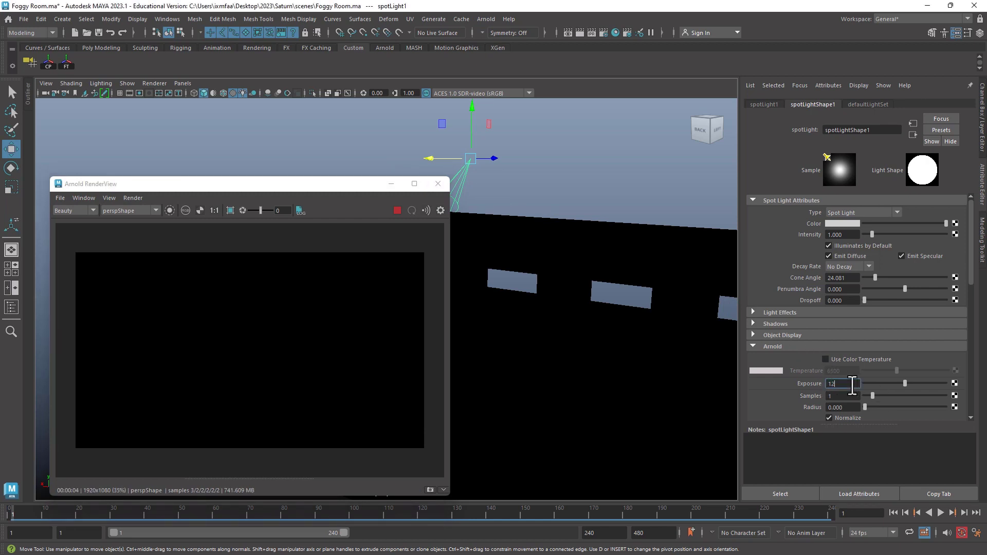
key("Return")
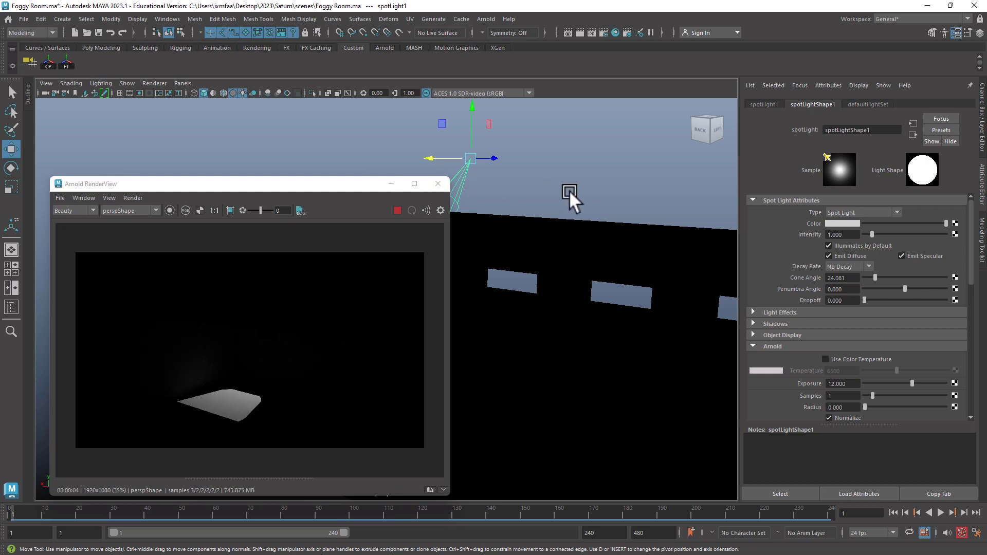
Stop the Arnold render and move RenderView out of the way.
left_click_drag(570, 191, 640, 191, "alt")
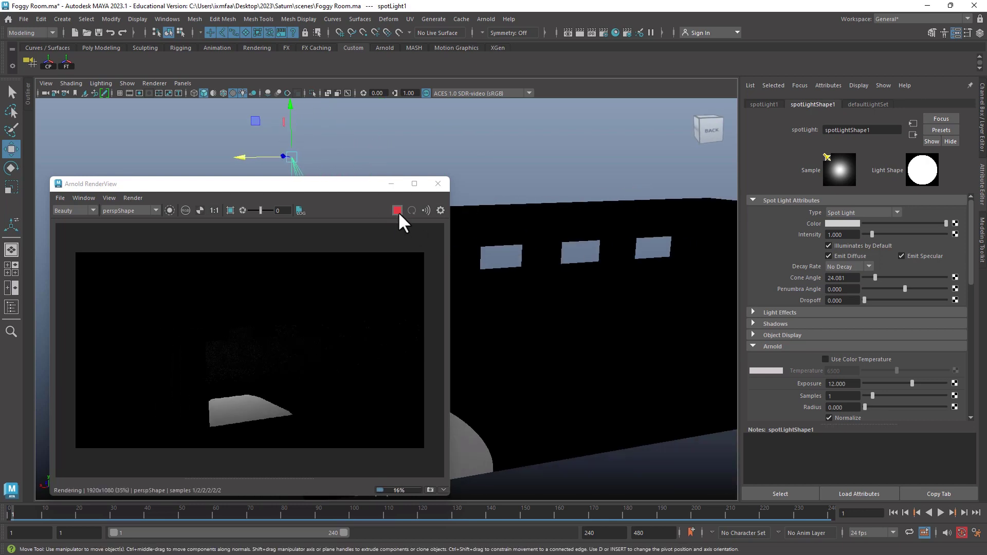
left_click(397, 212)
left_click_drag(398, 211, 199, 212)
Frame the five-window wall and spotlight, with the render preview moved beside them.
left_click_drag(643, 288, 474, 285, "alt")
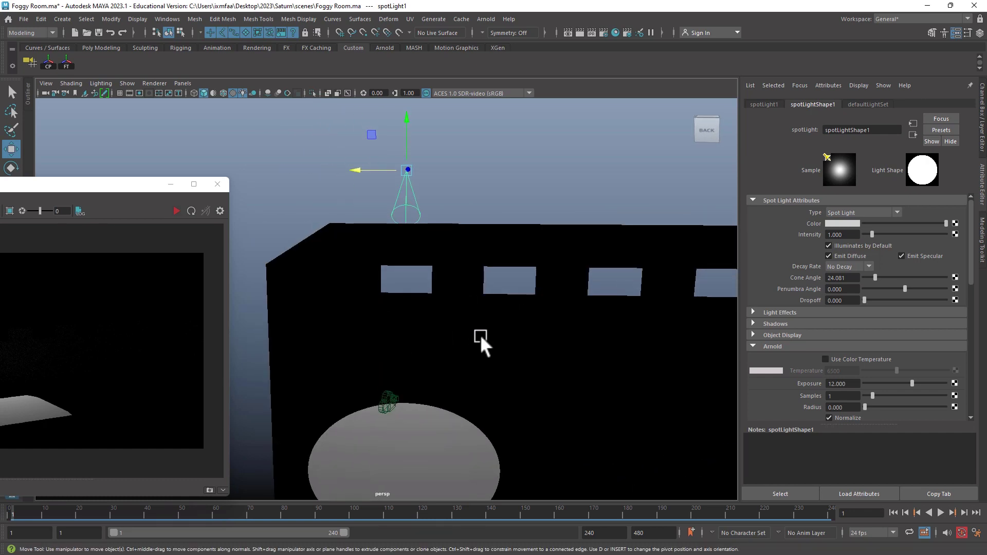
left_click_drag(480, 335, 380, 355, "alt")
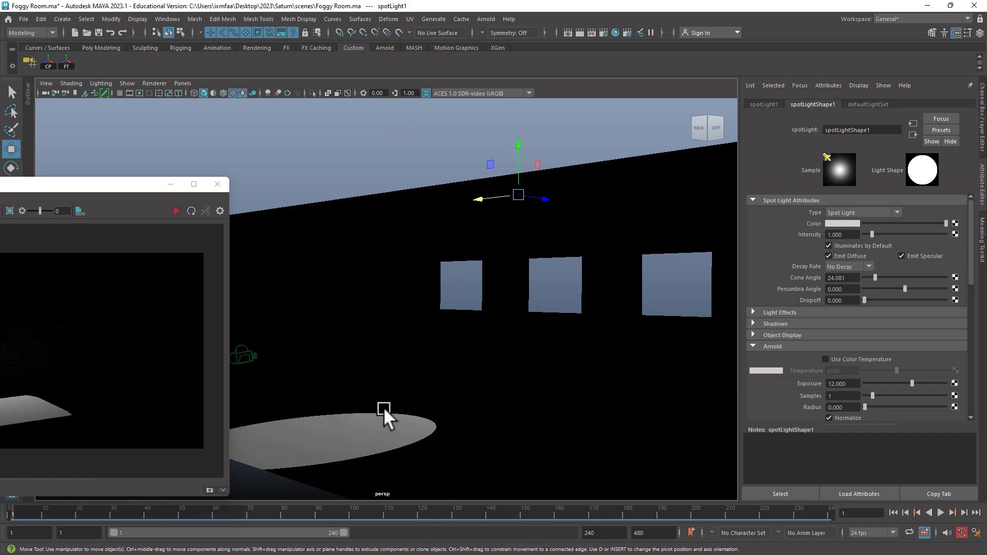
left_click_drag(384, 407, 533, 370, "alt")
right_click_drag(533, 370, 476, 351, "alt")
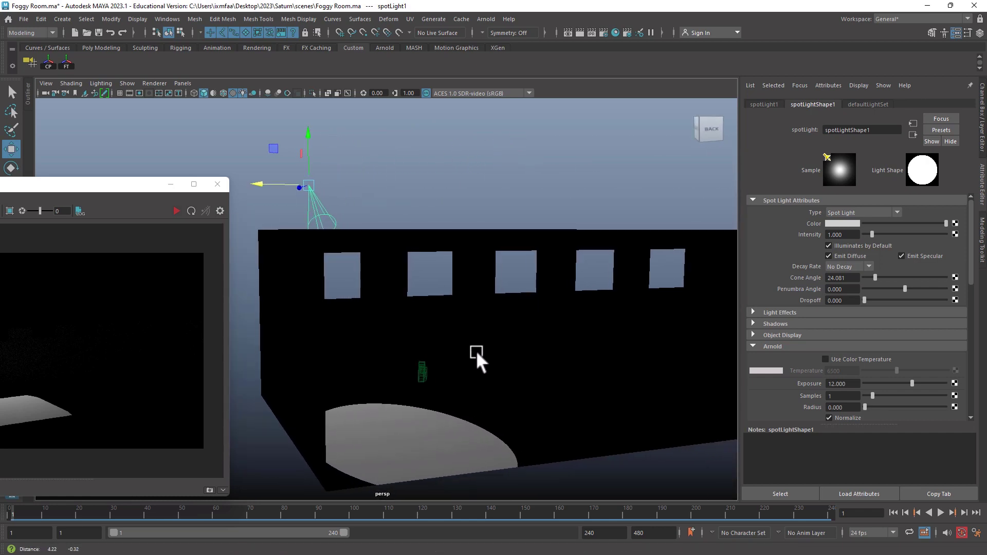
middle_click_drag(477, 350, 466, 350, "alt")
left_click_drag(110, 187, 738, 192)
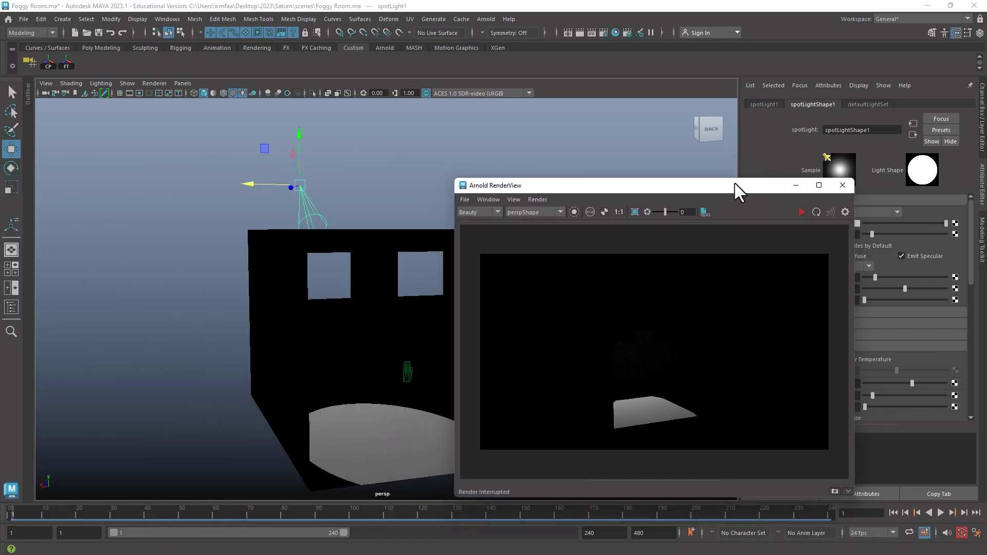
Create an aiAtmosphereVolume as the Arnold Environment atmosphere in Render Settings.
left_click(606, 33)
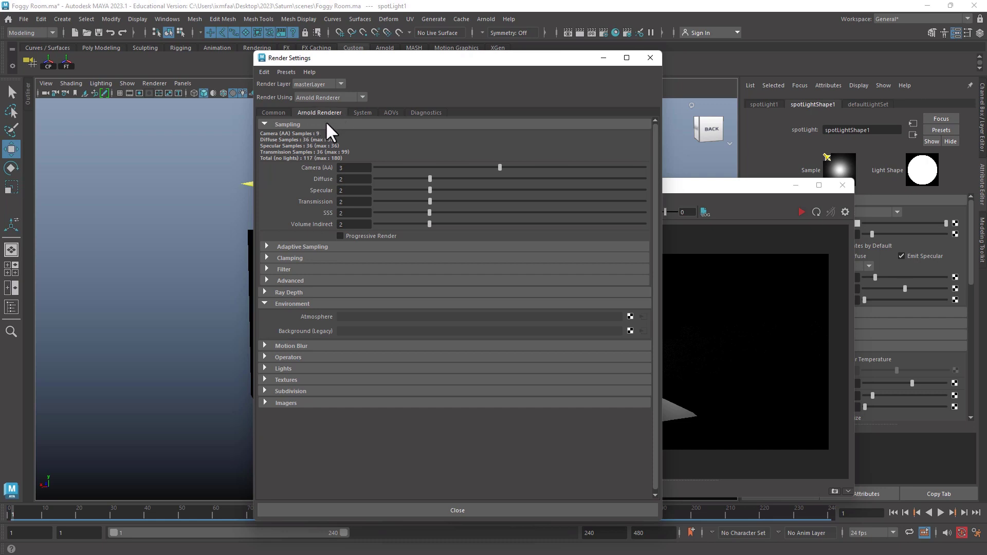
left_click(630, 317)
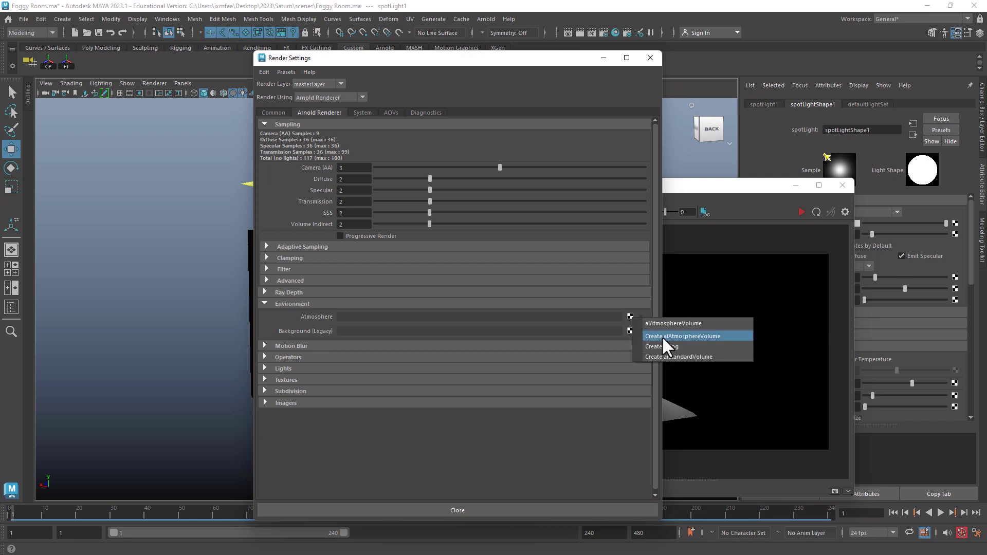
left_click(688, 337)
left_click(801, 212)
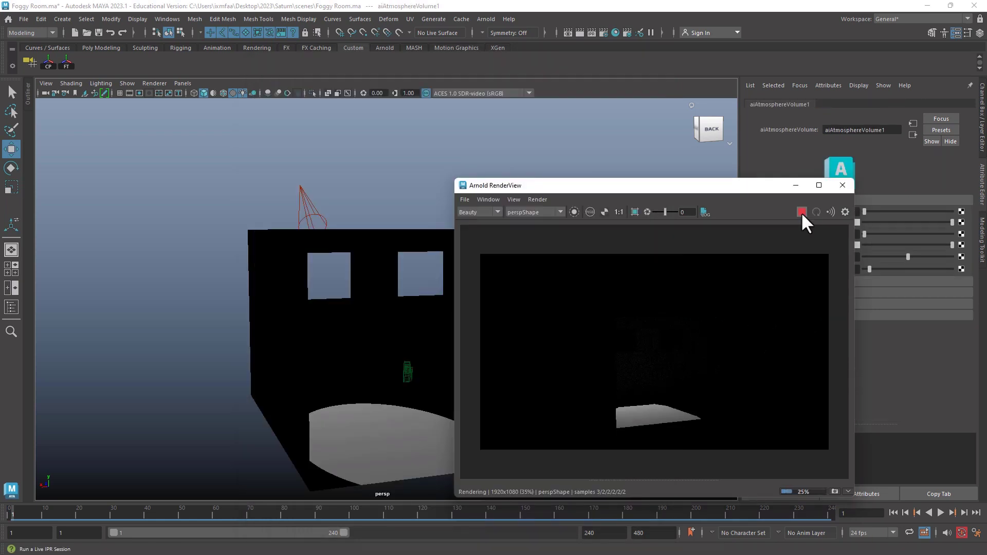
Move the render preview aside, deselect the volume, and reopen Render Settings to confirm aiAtmosphereVolume1.
left_click_drag(388, 193, 360, 197, "alt")
left_click_drag(681, 185, 194, 120)
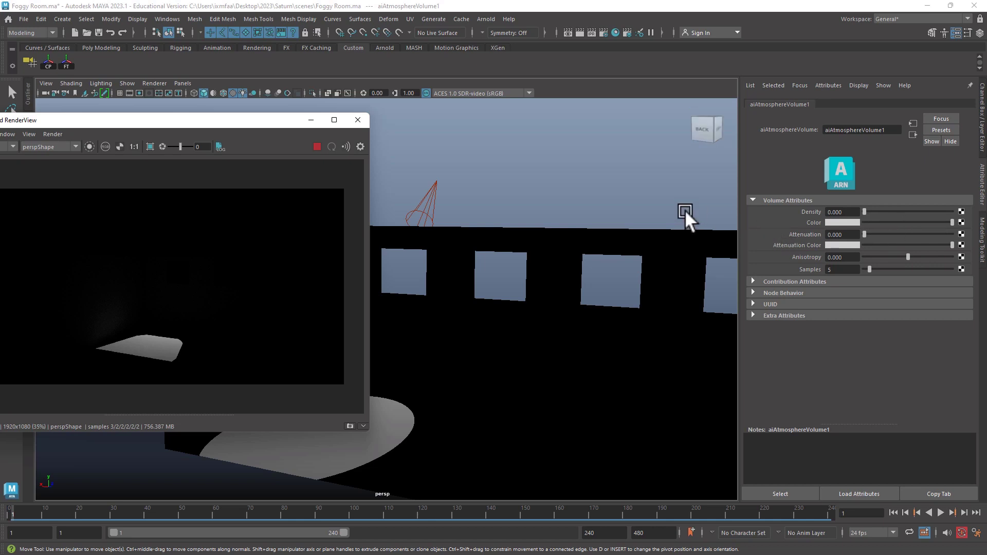
left_click(663, 208)
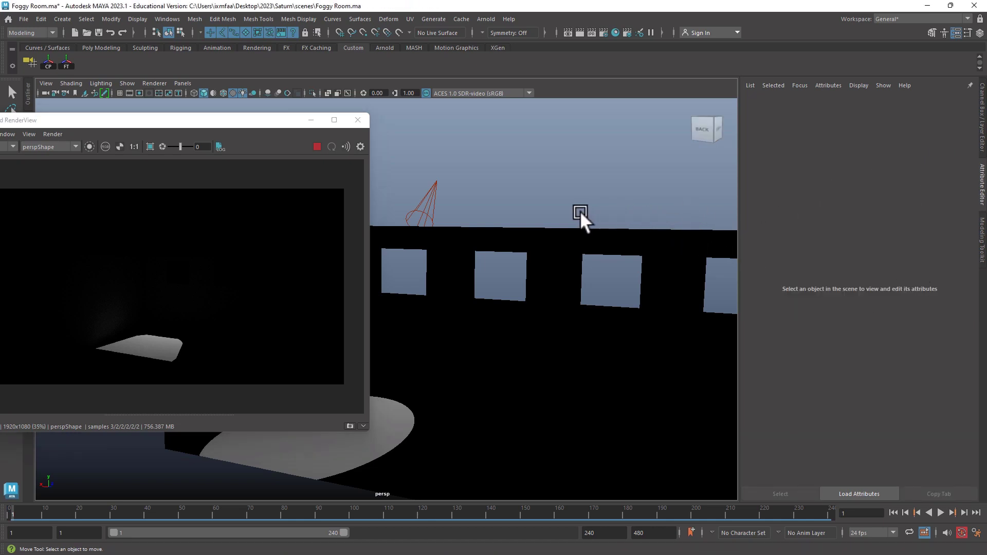
left_click(605, 32)
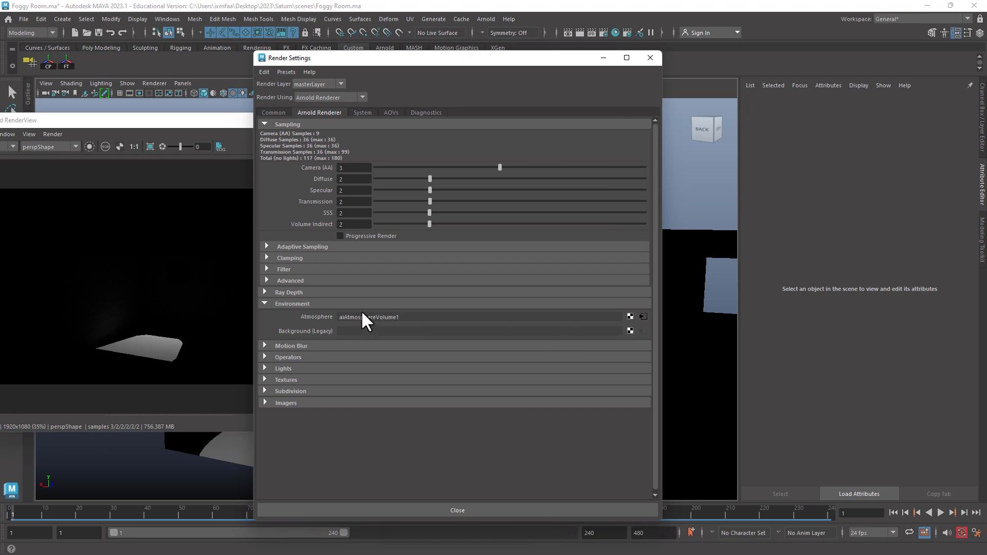
Load aiAtmosphereVolume1's attributes and bring the render preview into view.
left_click(643, 316)
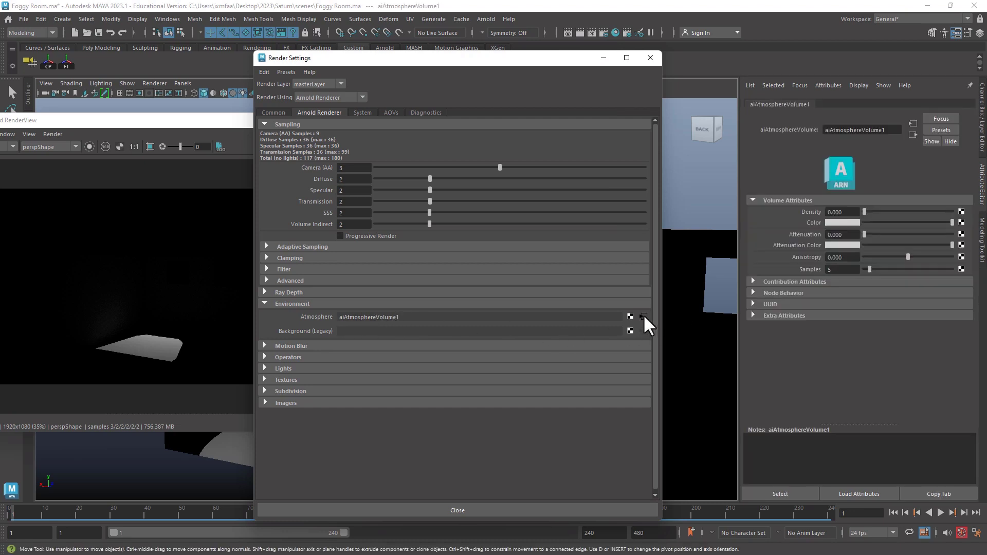
left_click(650, 58)
left_click_drag(273, 120, 350, 114)
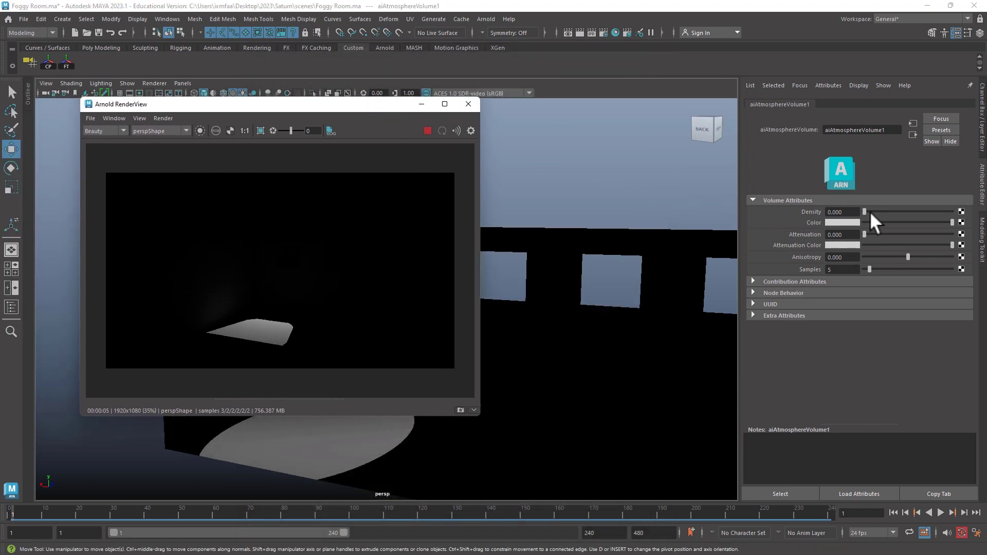
Raise the fog density to 0.041 and tint the fog yellow-green.
left_click_drag(874, 211, 867, 212)
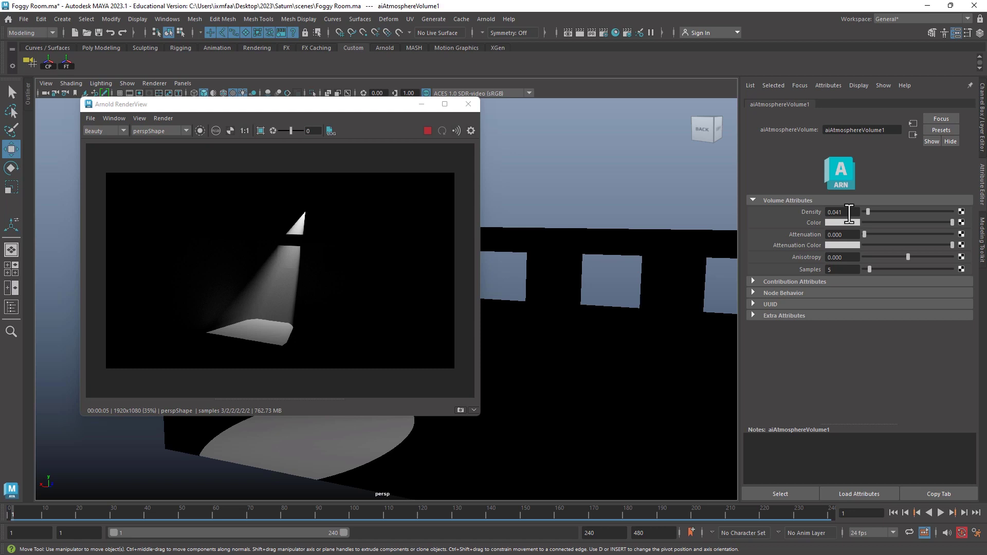
left_click(843, 223)
left_click_drag(913, 230, 925, 210)
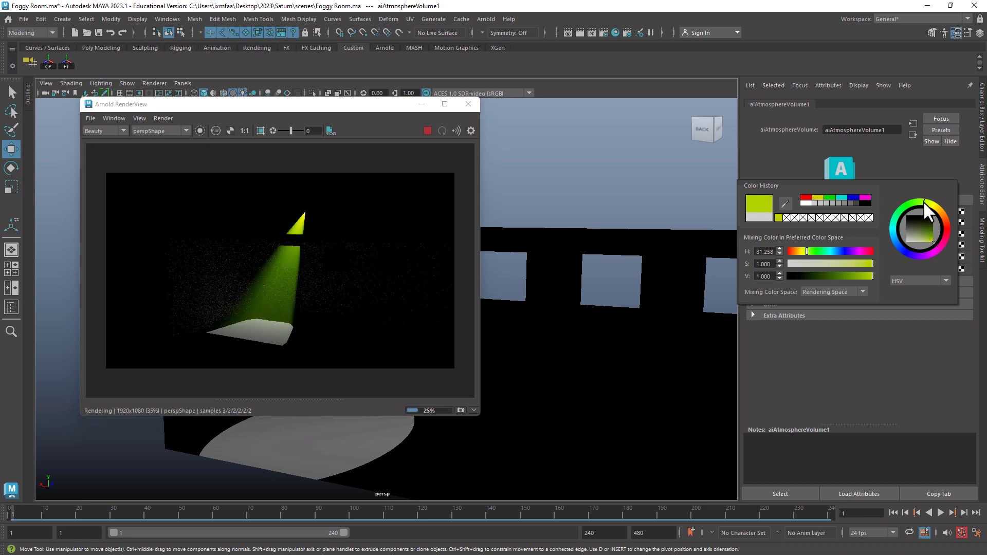
left_click_drag(547, 258, 576, 259, "alt")
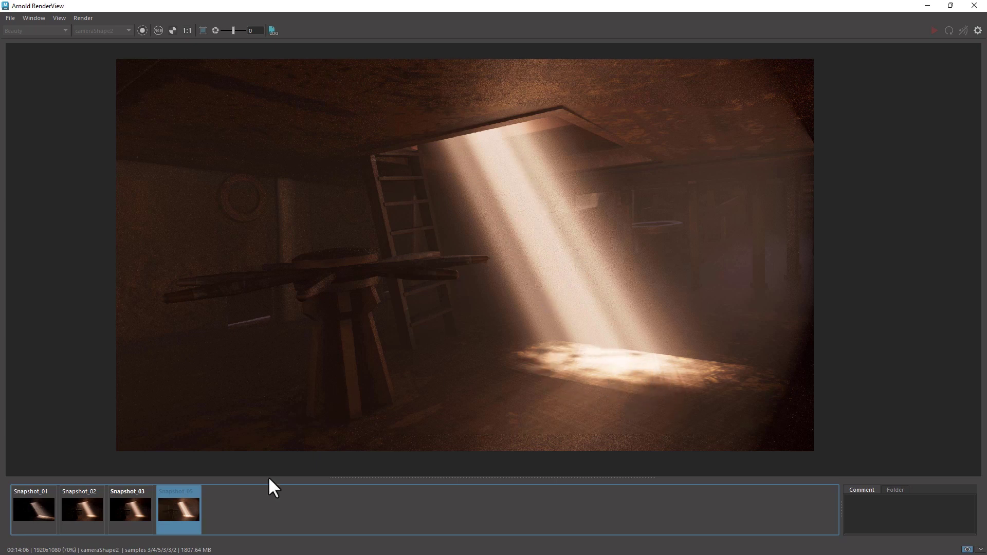
left_click(132, 513)
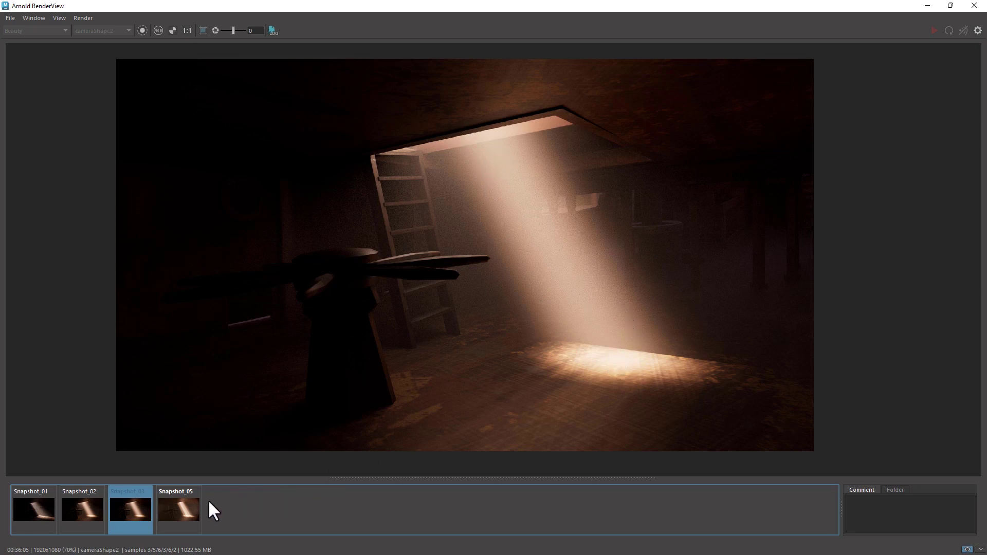
left_click(188, 514)
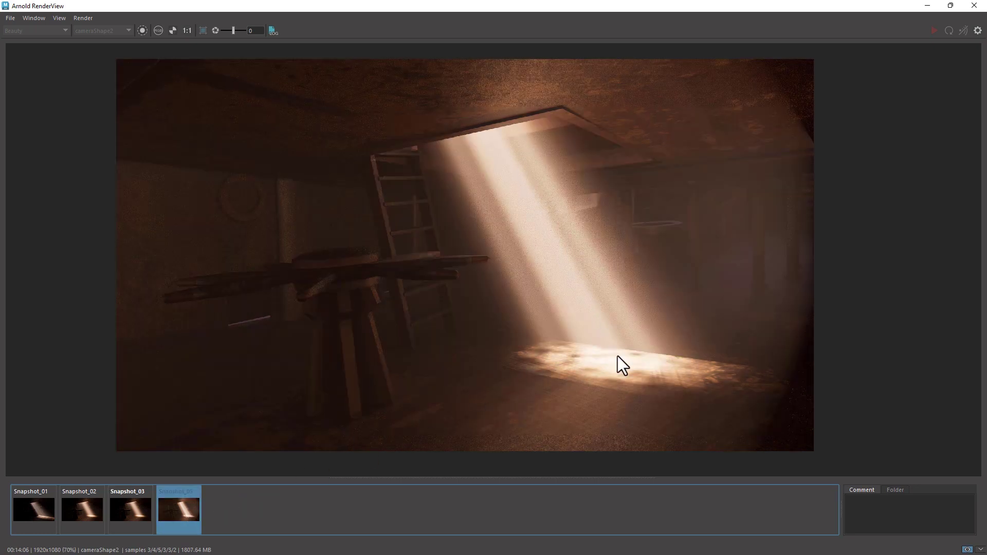
left_click(137, 513)
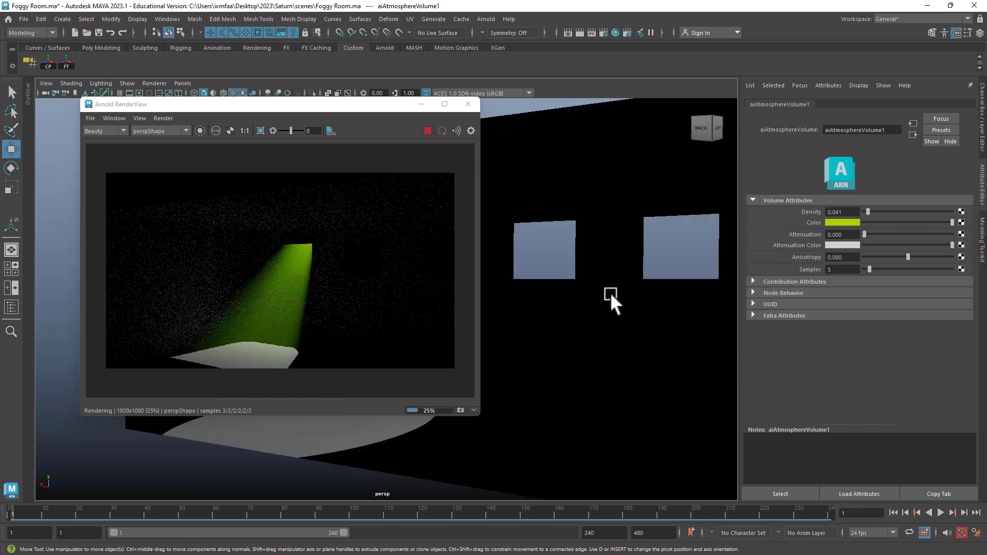
Select spotLight1 to load its attributes and move RenderView up-left.
left_click_drag(610, 292, 605, 306, "alt")
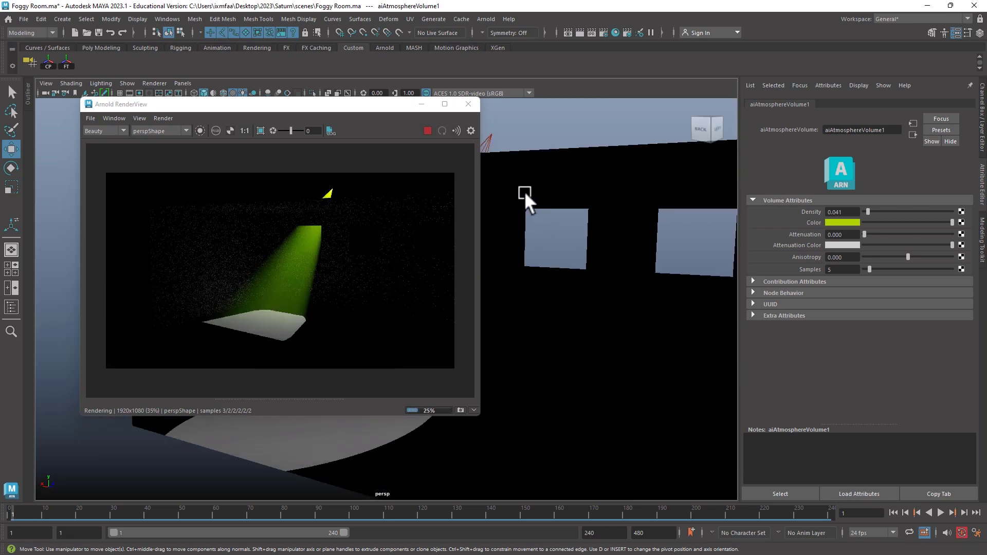
left_click(489, 138)
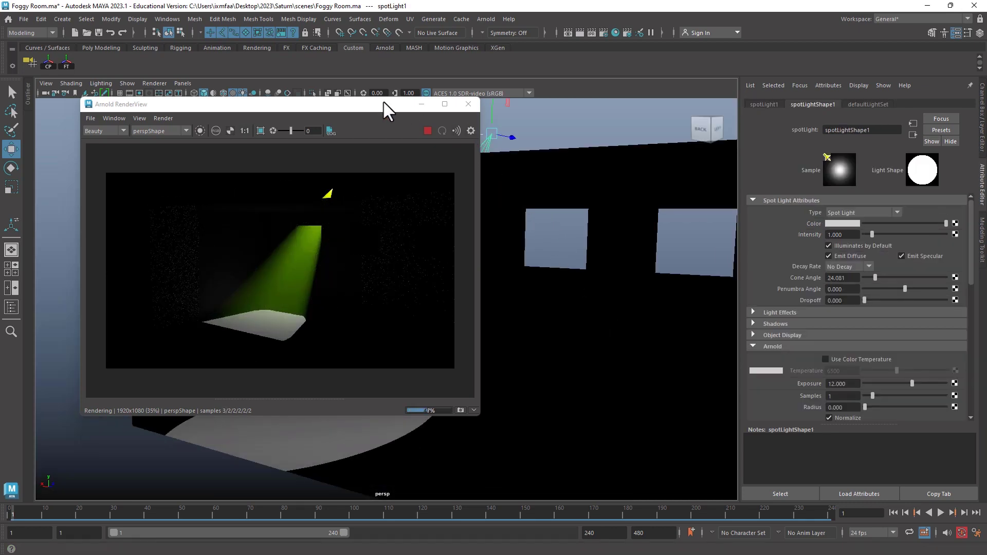
left_click_drag(384, 103, 332, 47)
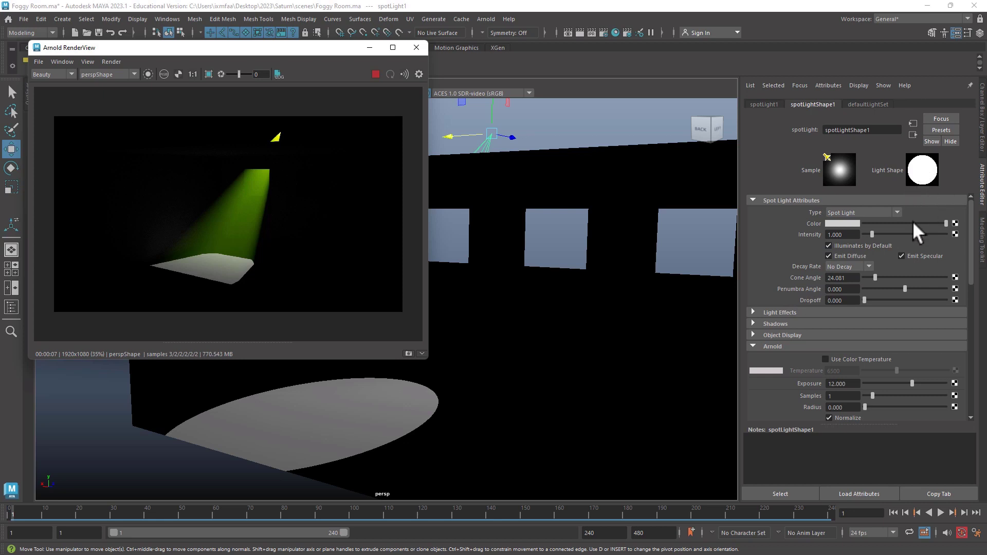
Set spotLight1's Penumbra Angle to -6.815 after trying a positive value first.
left_click_drag(908, 289, 941, 289)
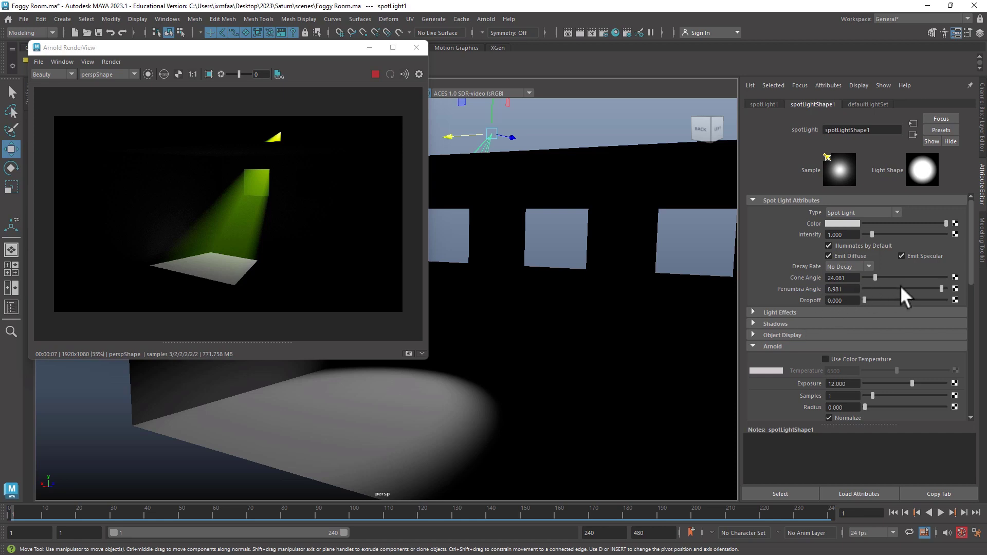
left_click_drag(906, 286, 901, 289)
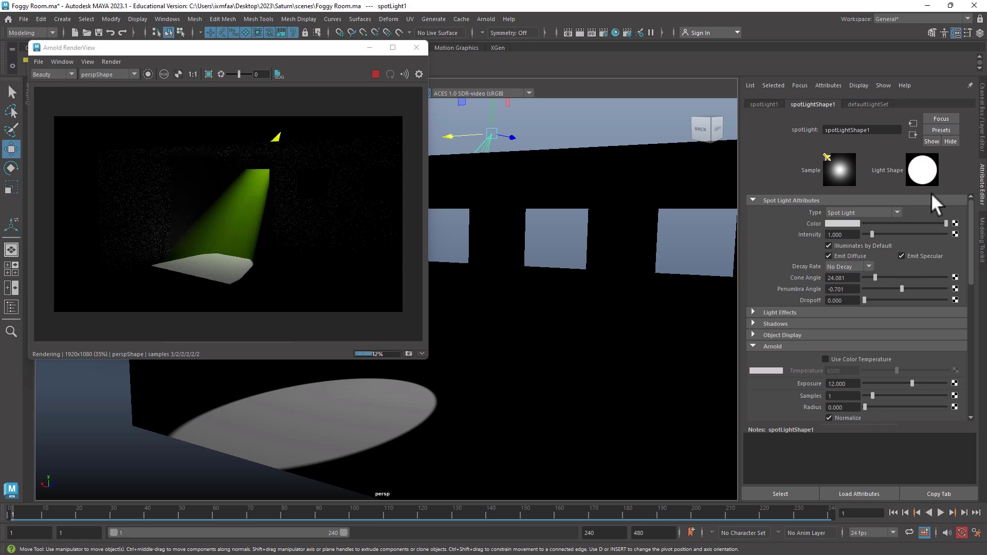
left_click_drag(895, 288, 877, 289)
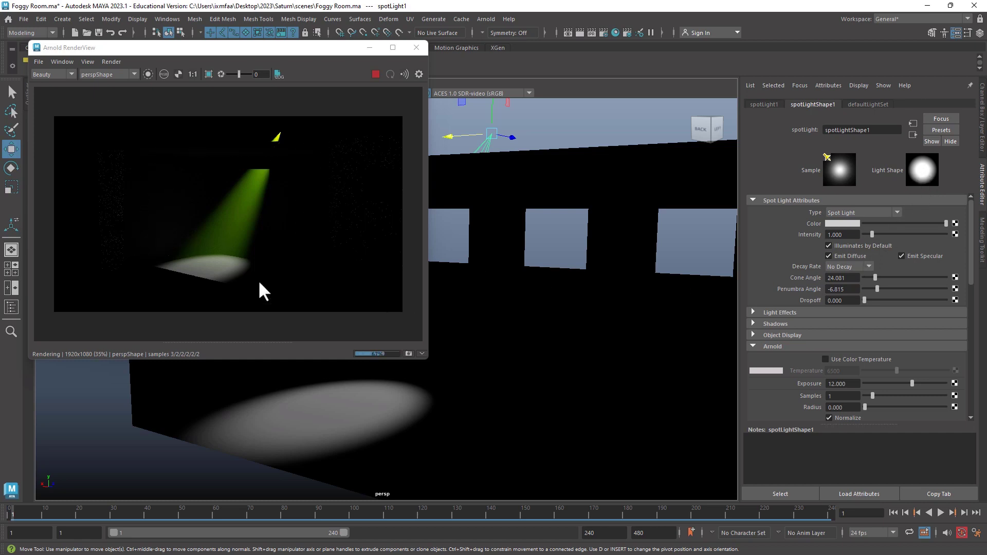
scroll(226, 273, "up", 4)
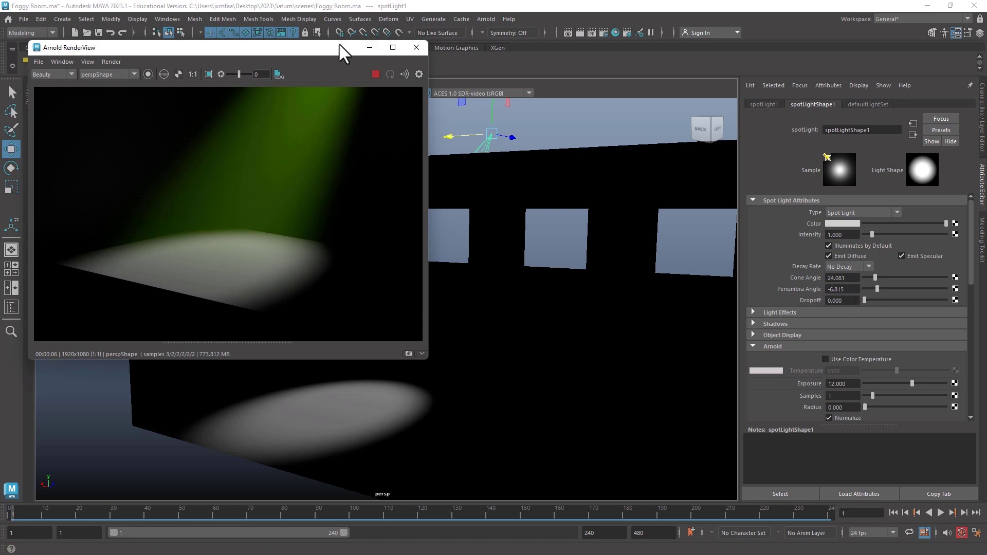
Set the penumbra angle to -9.108 and keep the cone angle at 24.081.
left_click_drag(340, 45, 237, 95)
left_click_drag(463, 226, 502, 241, "alt")
left_click(877, 278)
left_click_drag(877, 289, 867, 289)
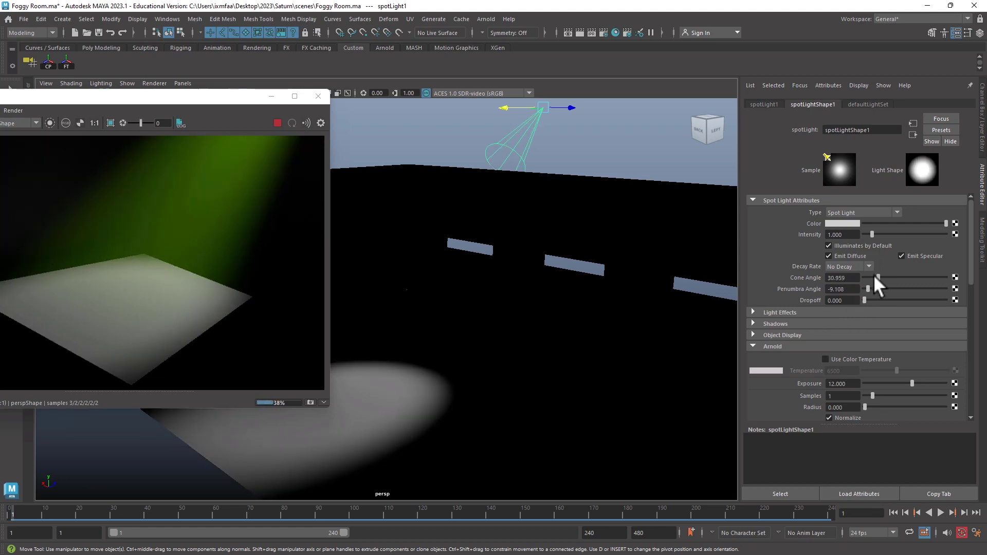
left_click(875, 276)
left_click_drag(192, 98, 309, 65)
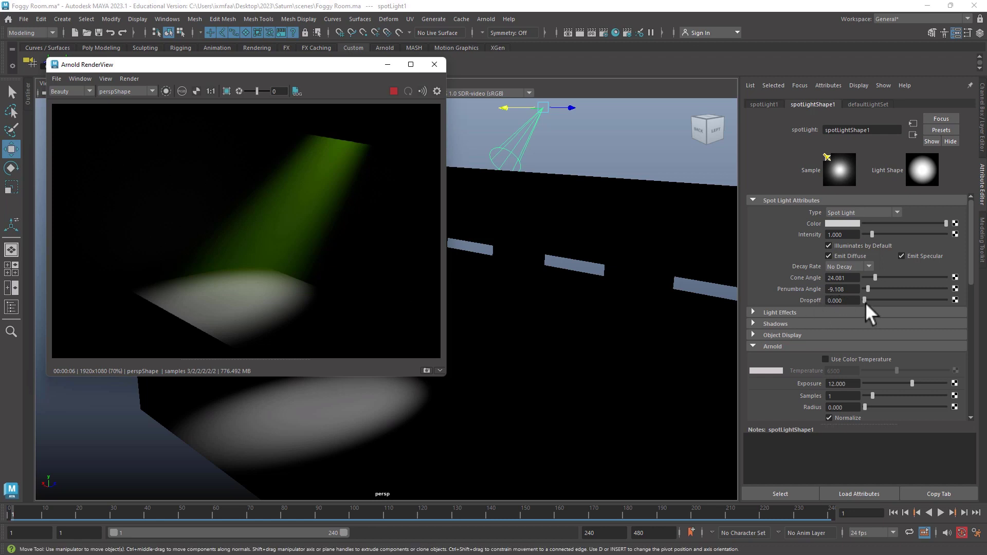
Add a dropoff of 8.121 and raise the Arnold exposure to 13.523.
left_click_drag(865, 302, 867, 300)
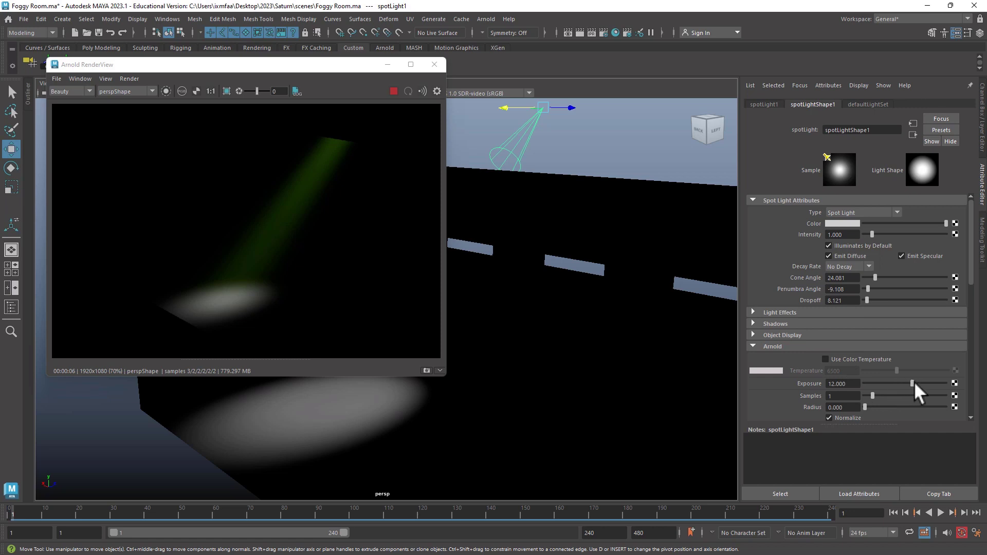
left_click_drag(915, 383, 913, 384)
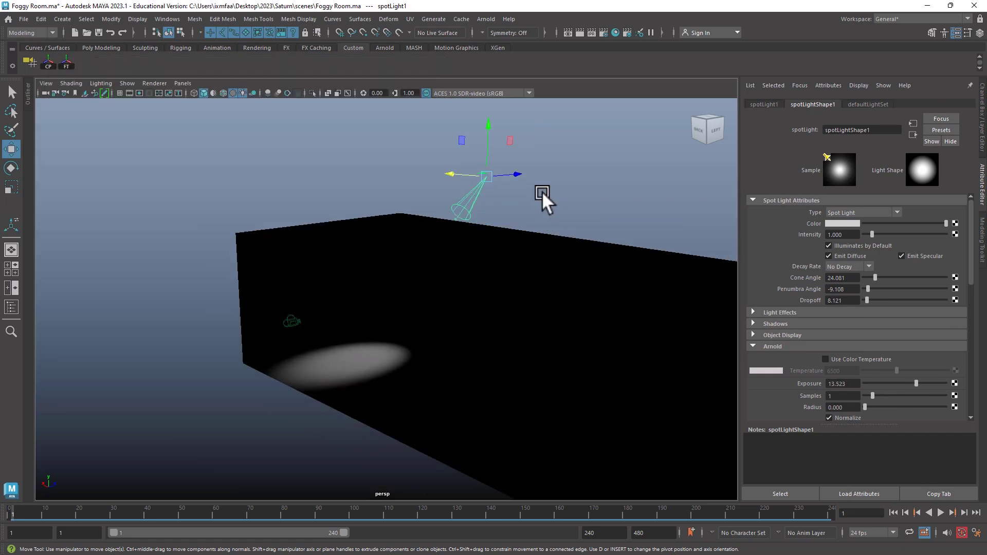
left_click_drag(542, 191, 572, 206, "alt")
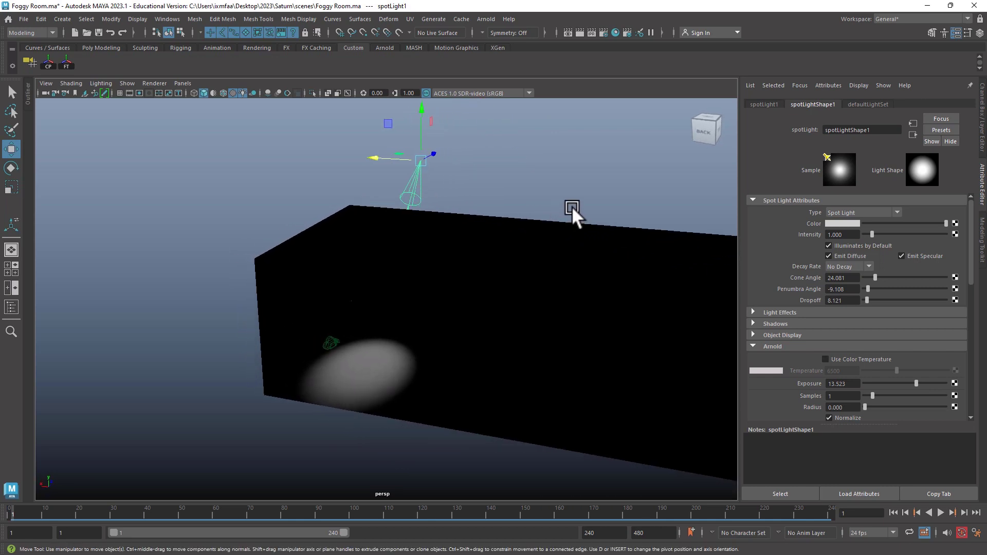
Raise spotLight1's origin higher using the light manipulator.
key("t")
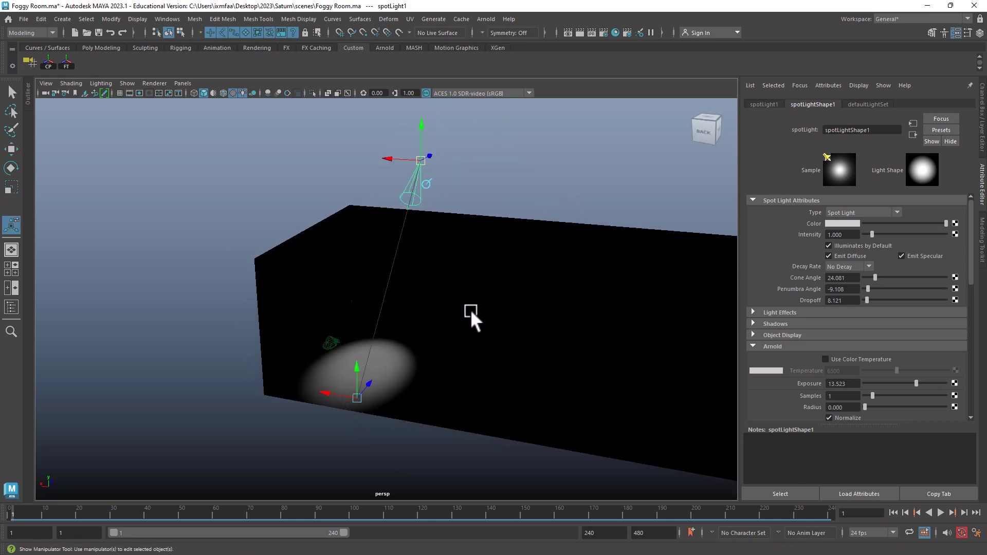
left_click_drag(471, 311, 411, 296, "alt")
left_click_drag(318, 348, 377, 347)
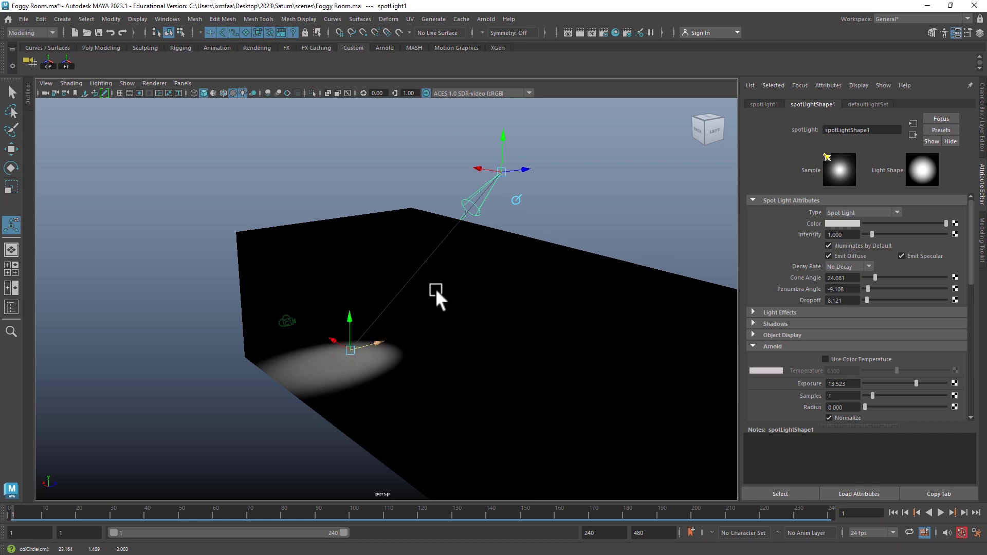
left_click_drag(436, 291, 408, 264, "alt")
left_click_drag(333, 407, 451, 374, "alt")
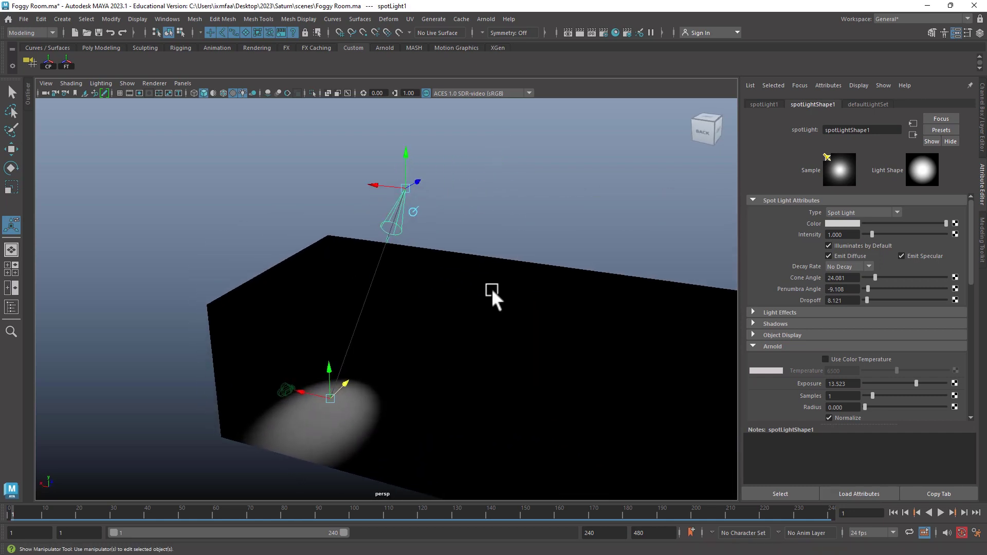
middle_click_drag(492, 288, 400, 282, "alt")
Duplicate it as spotLight2 and place its origin up by the windowed wall, aimed at the floor.
key("ctrl+d")
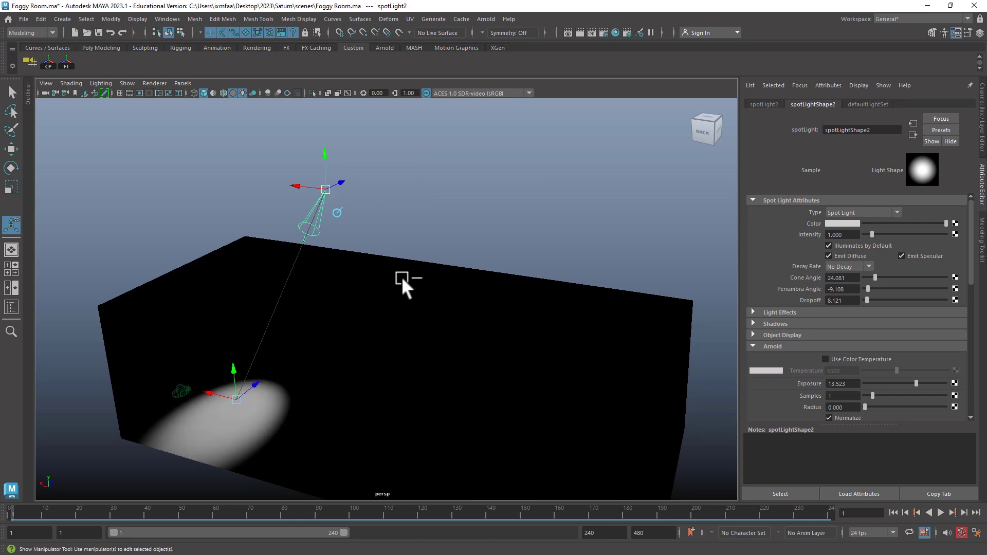
left_click_drag(296, 184, 482, 218)
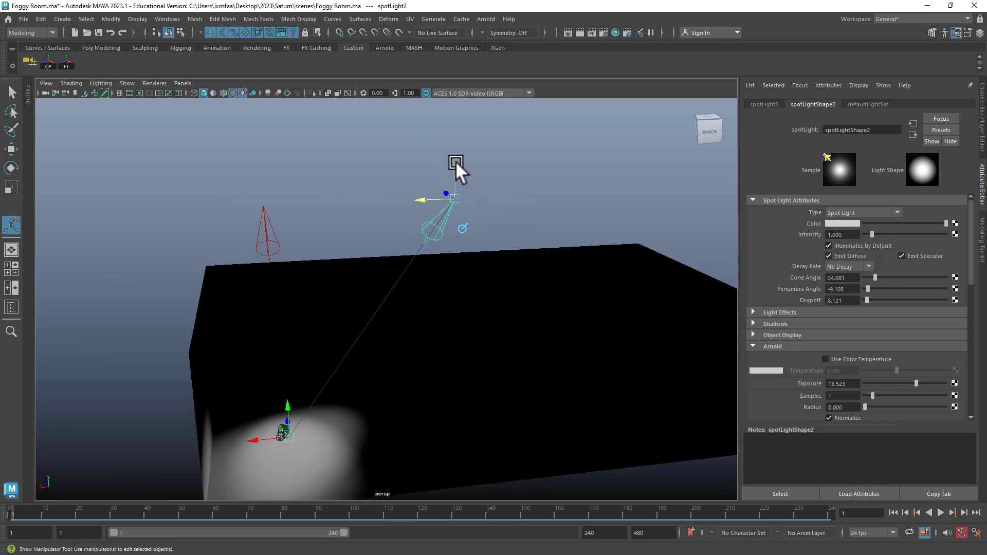
left_click_drag(456, 161, 410, 221)
middle_click_drag(410, 221, 505, 188, "alt")
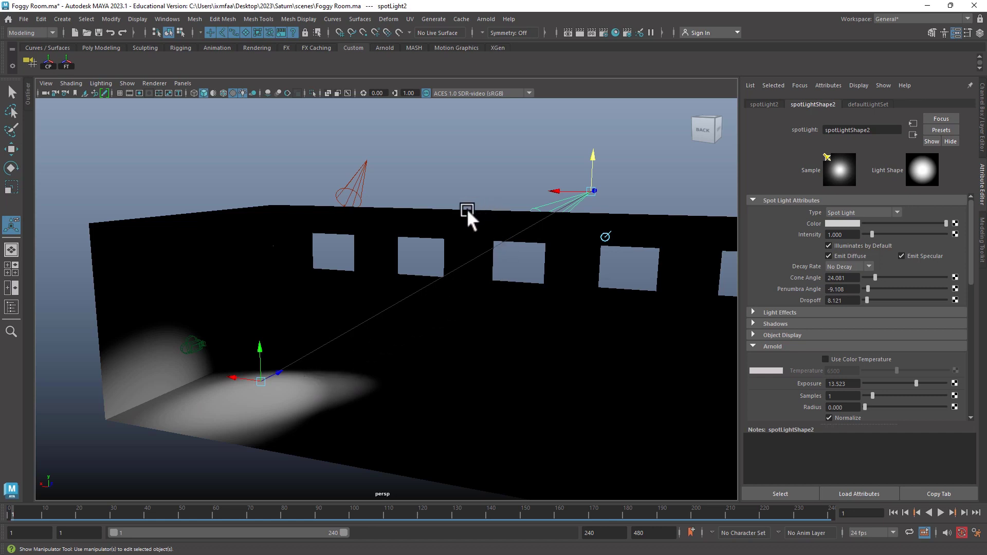
left_click(489, 14)
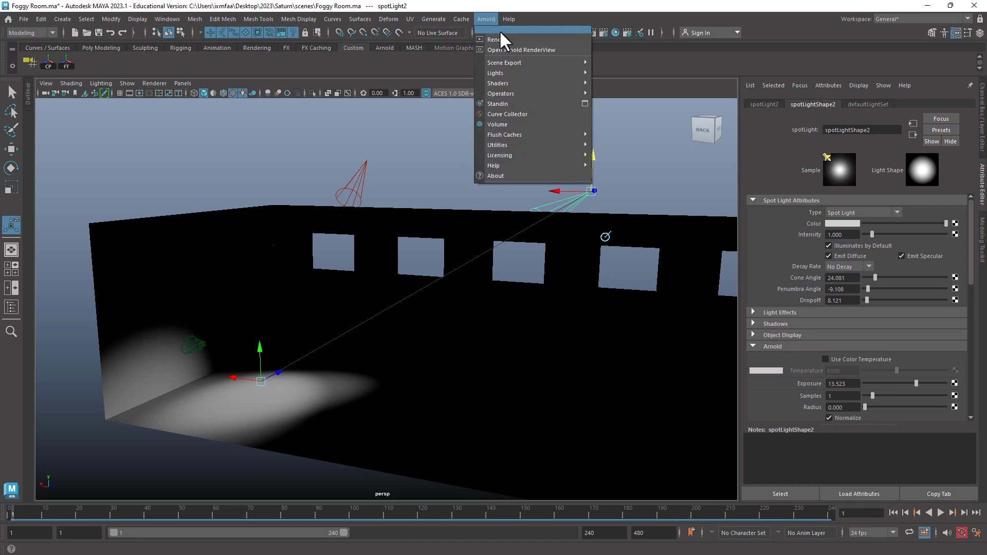
Render the two green fog beams in Arnold, shift spotLight2's origin left, then close the preview.
left_click(504, 38)
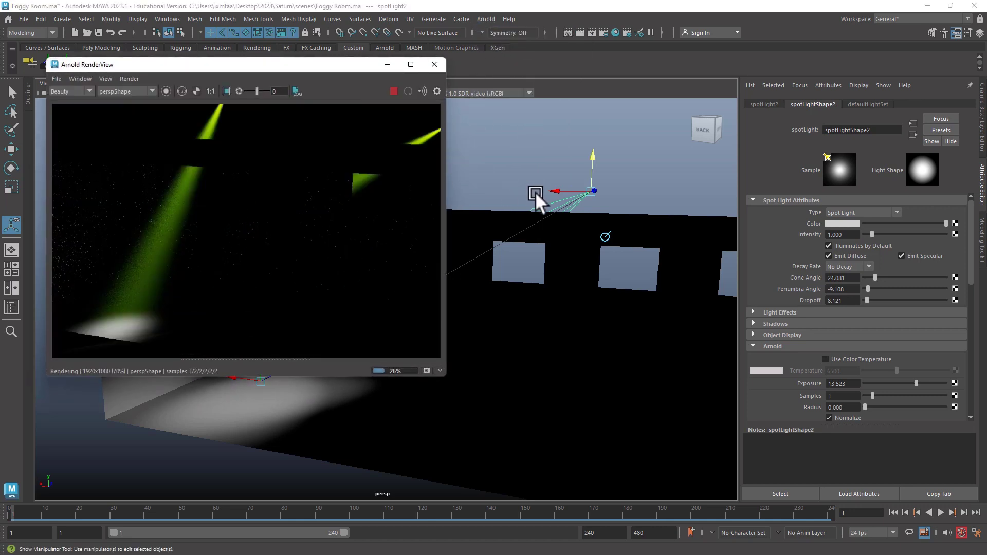
left_click_drag(560, 187, 482, 192)
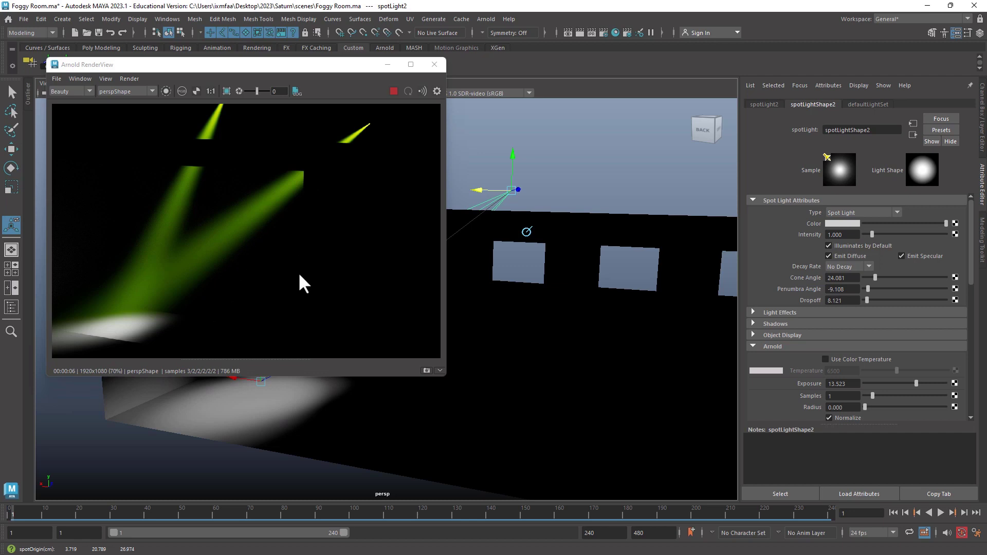
left_click(438, 62)
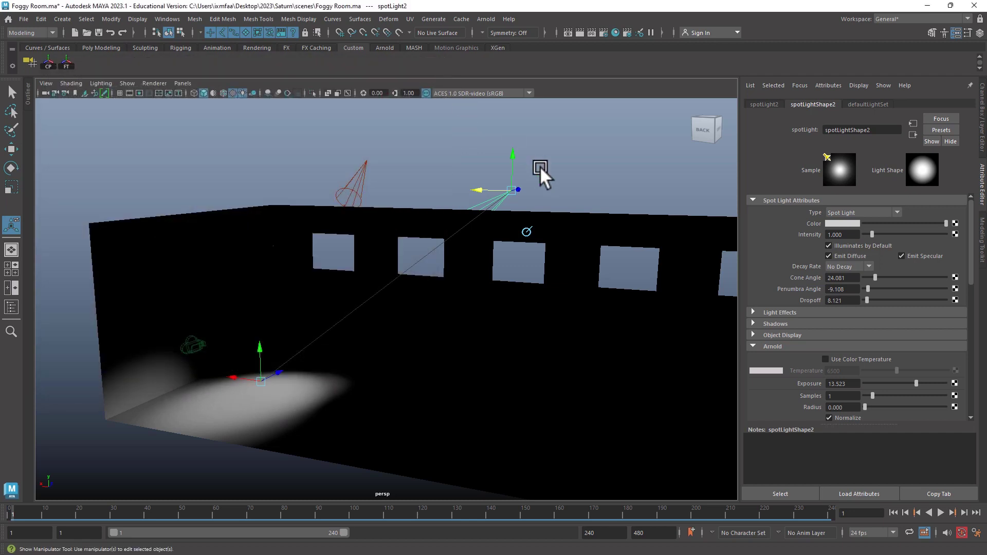
Delete the angled spotLight2.
left_click_drag(533, 162, 461, 171, "alt")
left_click(545, 175)
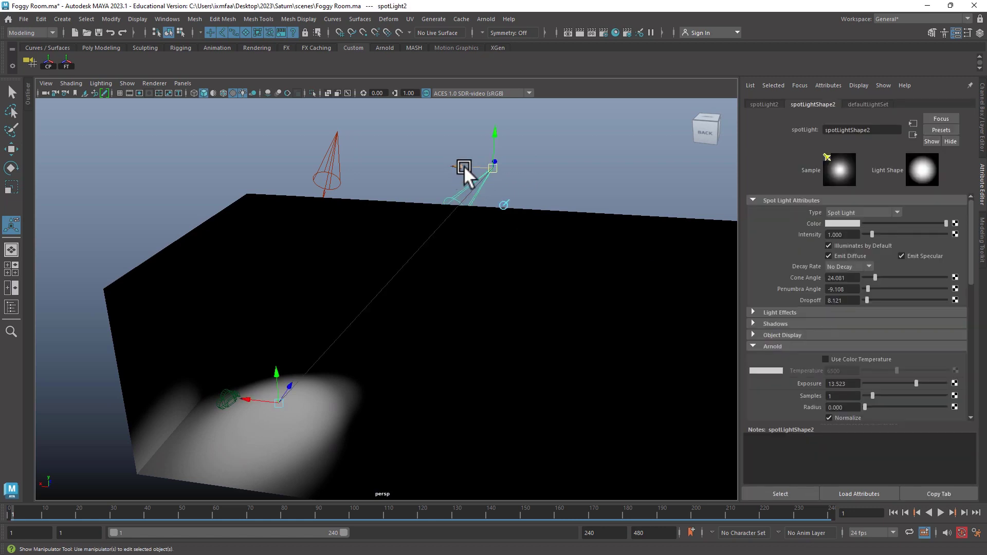
key("Delete")
Duplicate spotLight1, slide the copy sideways along X, and render the two parallel beams in Arnold.
left_click_drag(288, 144, 437, 185)
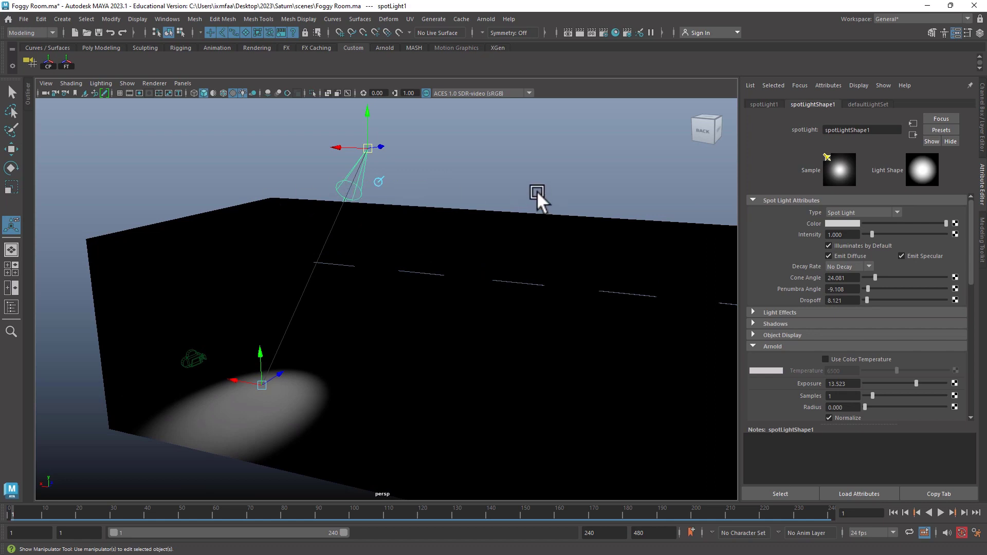
key("ctrl+d")
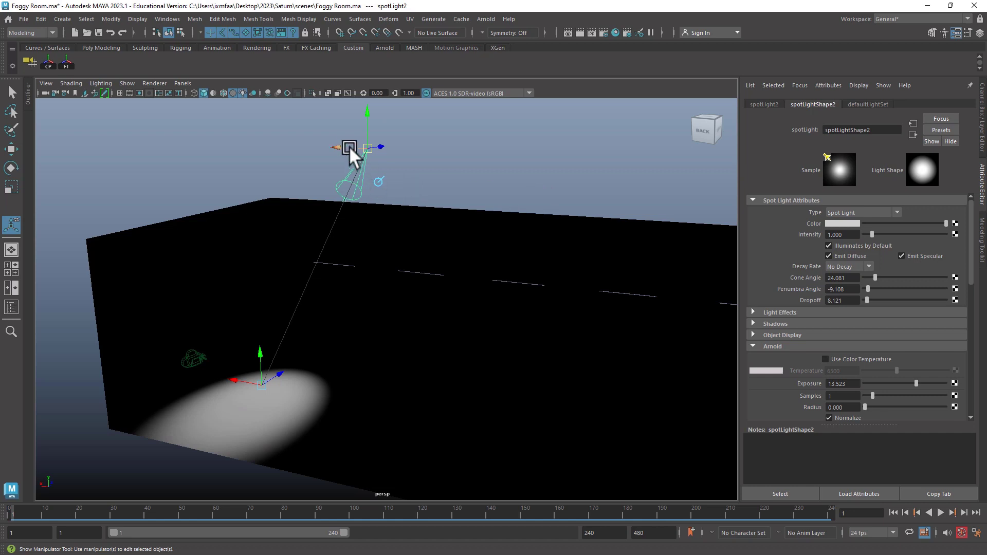
left_click_drag(350, 146, 365, 168, "alt")
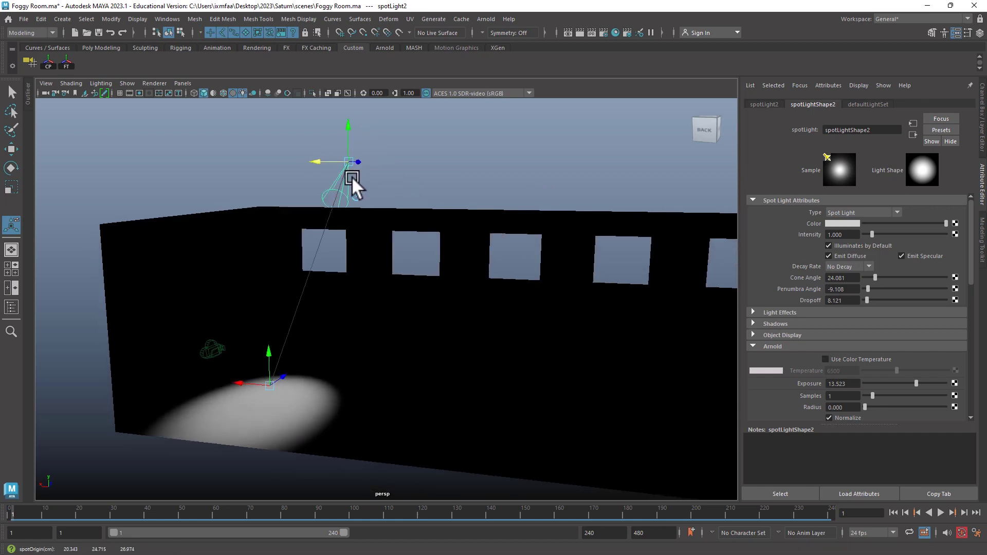
key("w")
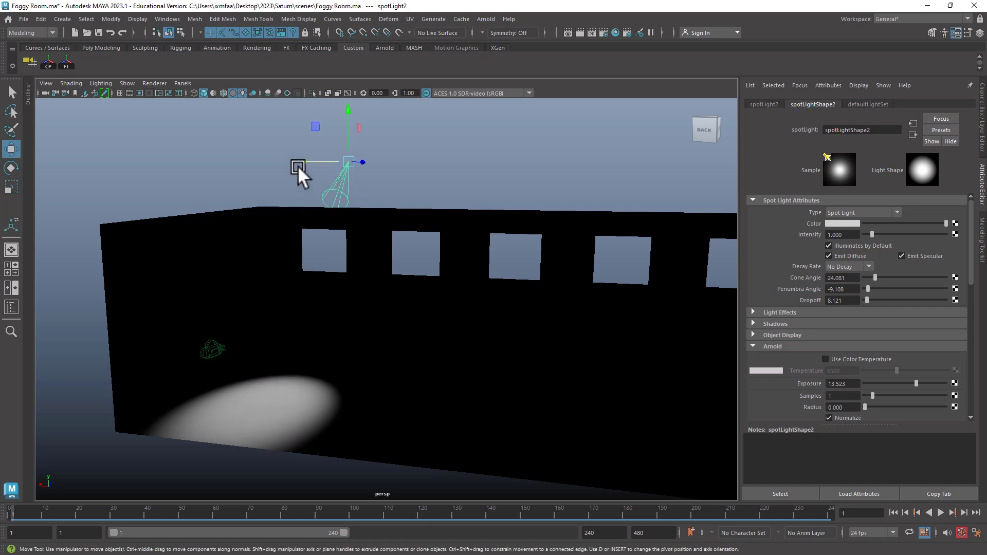
left_click_drag(298, 165, 425, 201)
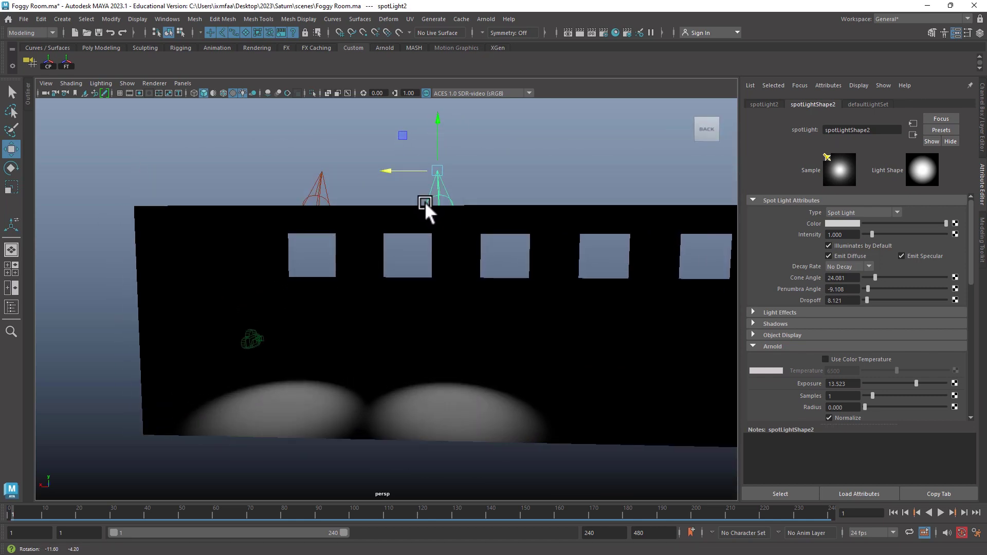
left_click(485, 18)
left_click(494, 39)
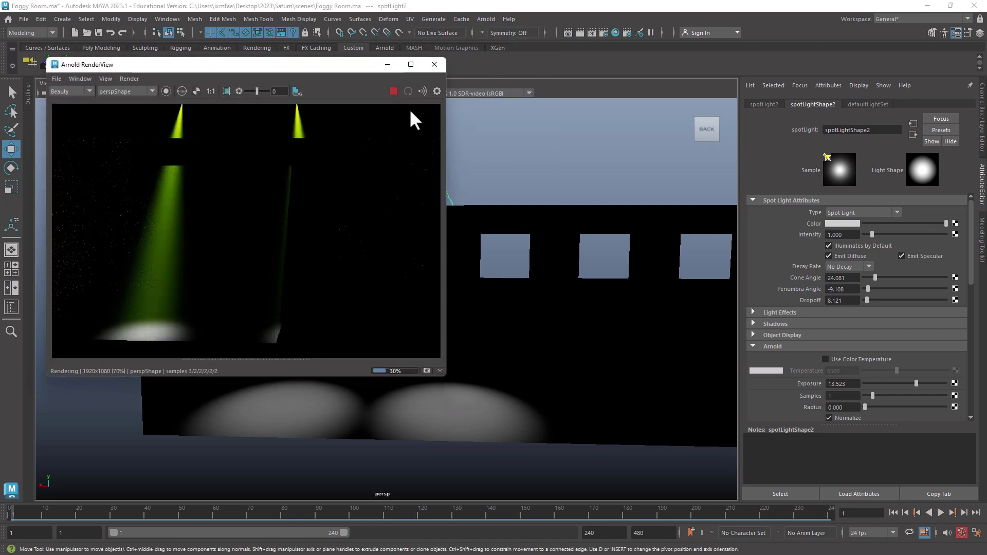
Close the Arnold preview, enable Lighting > Shadows in the viewport, and slide spotLight2 further along X.
left_click(434, 64)
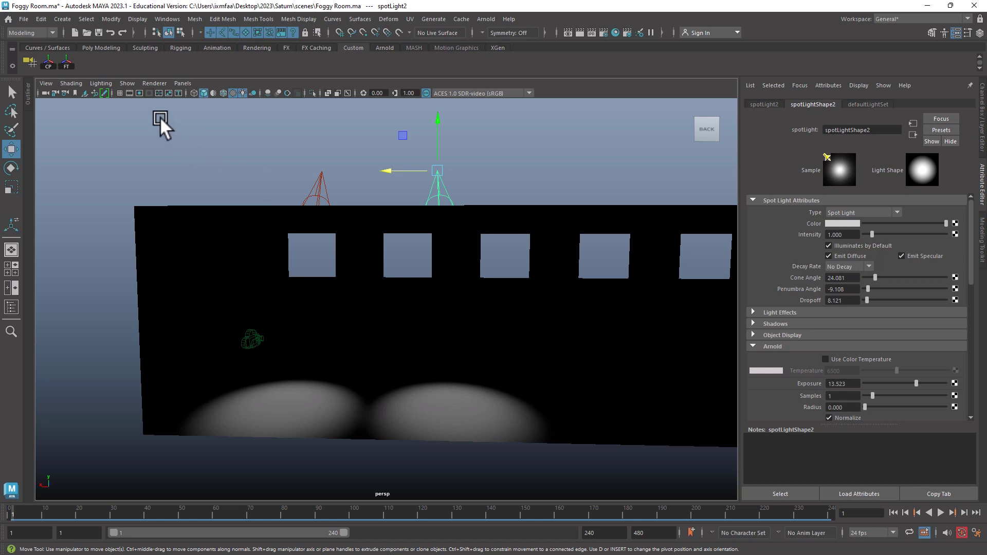
left_click(99, 82)
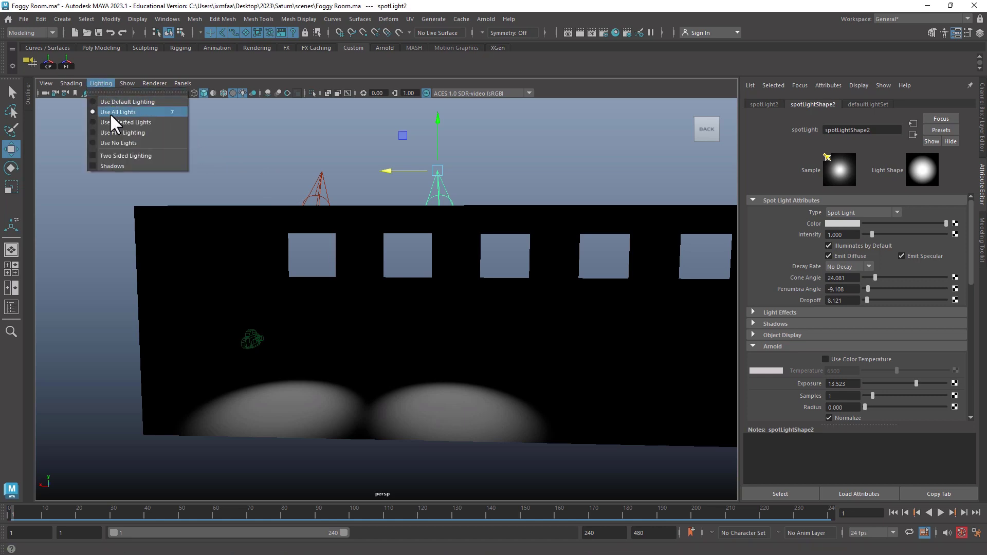
left_click(117, 165)
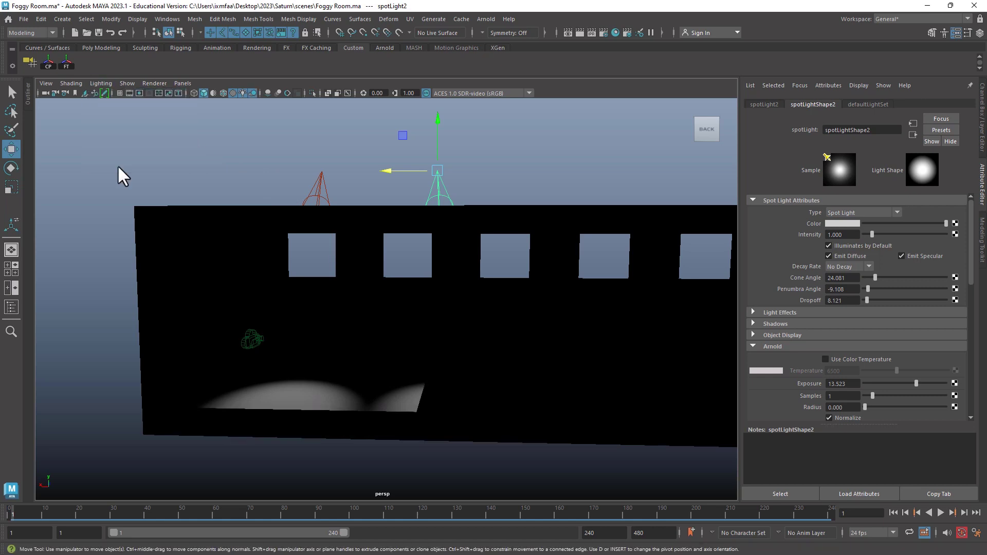
left_click_drag(445, 291, 432, 313, "alt")
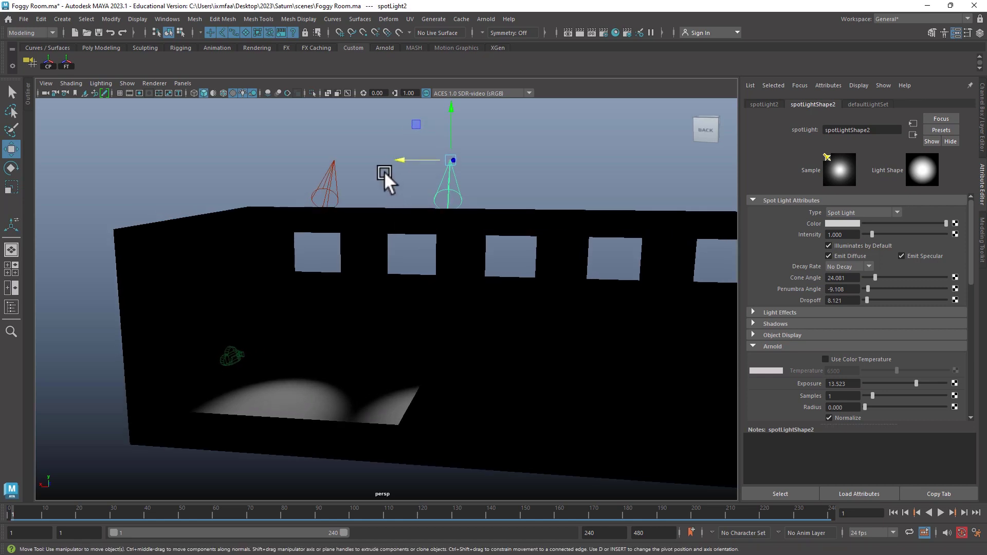
left_click_drag(385, 171, 452, 174)
Create spotLight3–5 as copies spaced along X and view the row of beams in Arnold RenderView.
key("ctrl+d")
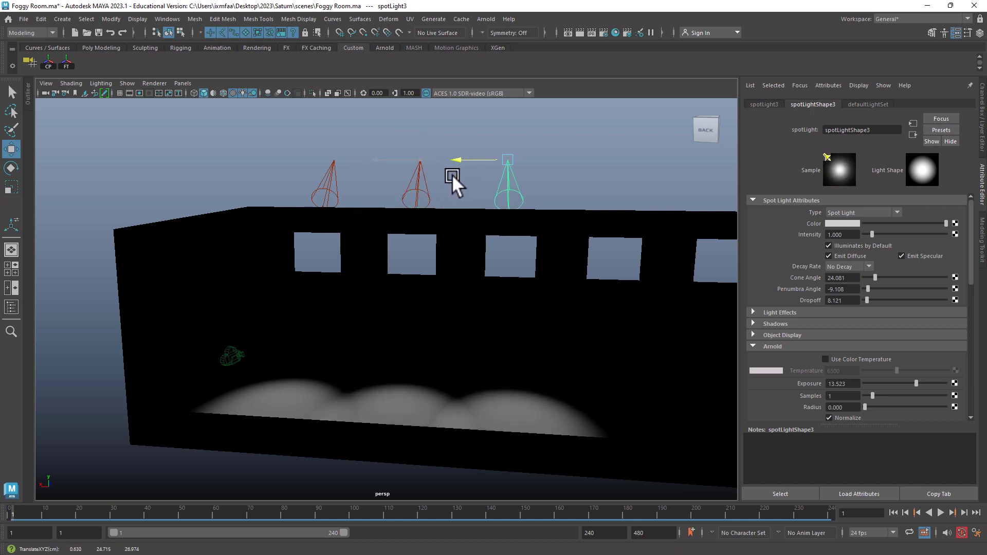
middle_click_drag(452, 174, 304, 194, "alt")
key("ctrl+d")
left_click_drag(304, 194, 442, 252)
key("ctrl+d")
left_click(486, 19)
left_click(509, 50)
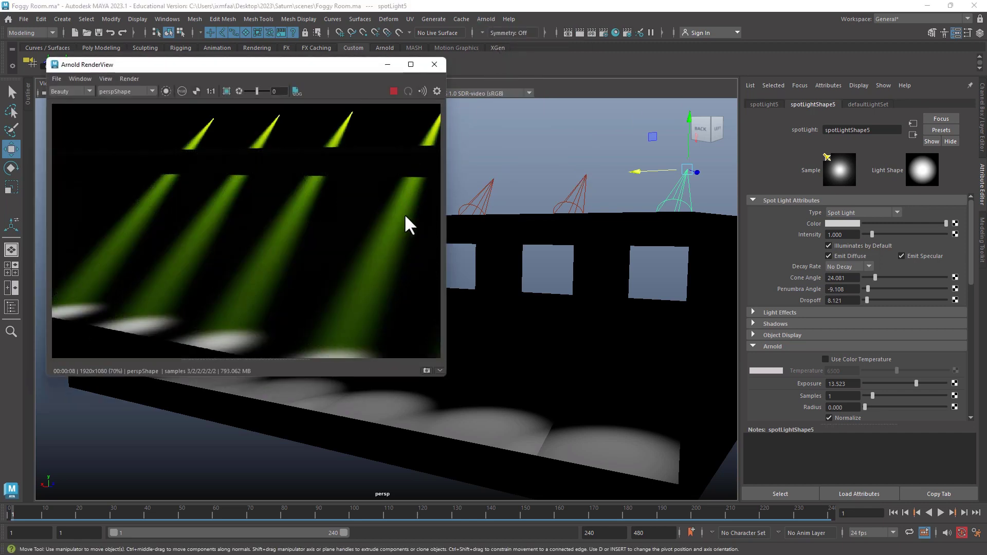
Change the atmosphere volume's fog colour to golden yellow in Render Settings.
left_click(604, 33)
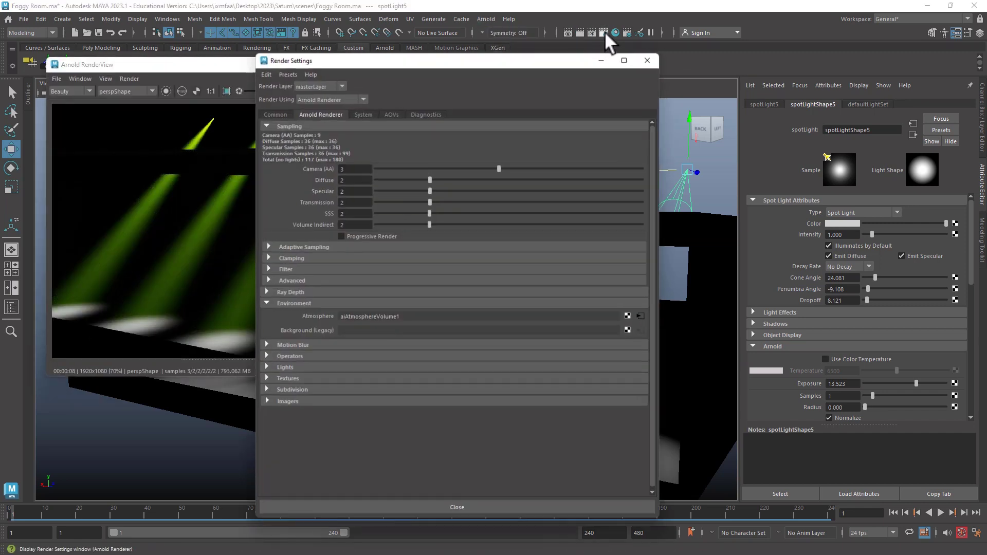
left_click(644, 317)
left_click(854, 217)
left_click_drag(935, 202, 948, 214)
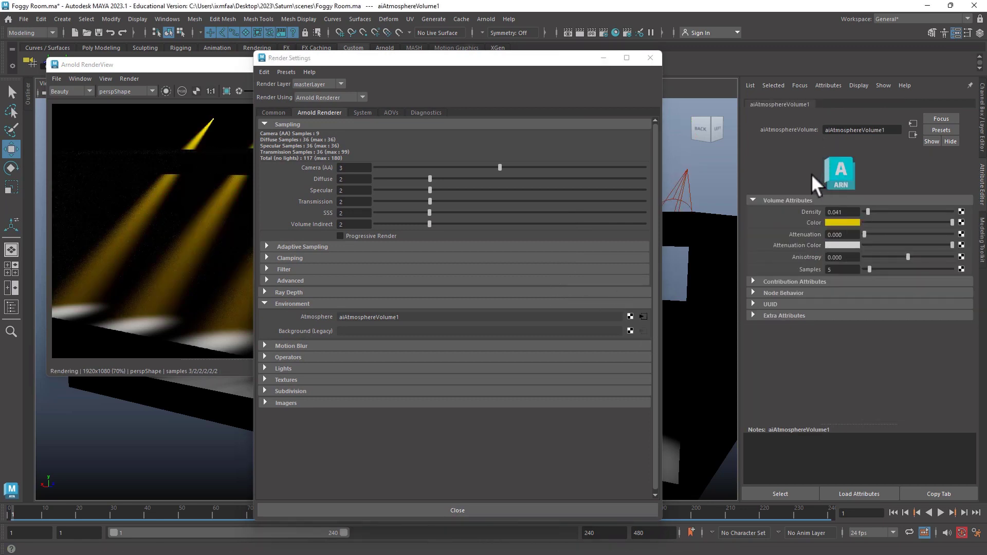
left_click(694, 170)
Select spotLight1 and bring the view in closer to it above the box.
left_click_drag(519, 266, 576, 266, "alt")
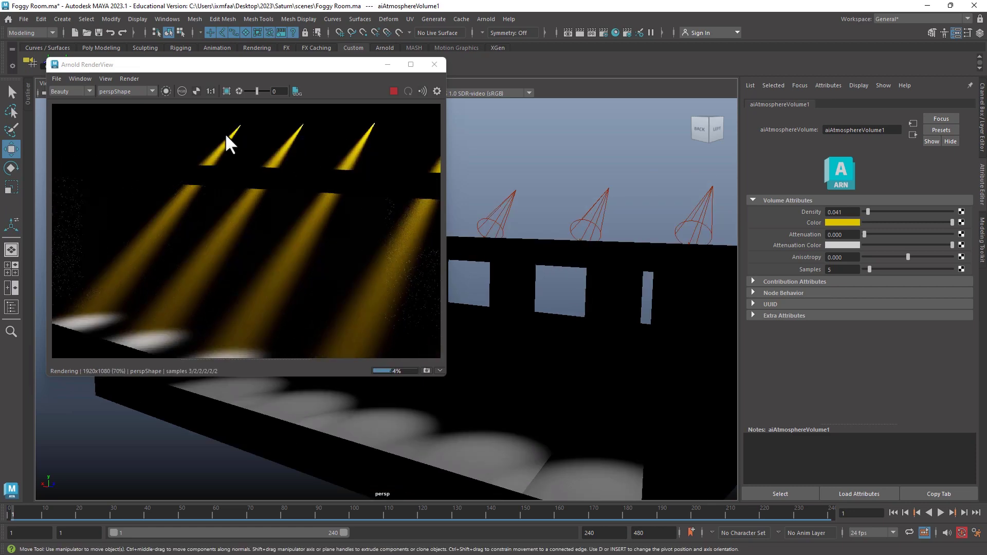
left_click(334, 186)
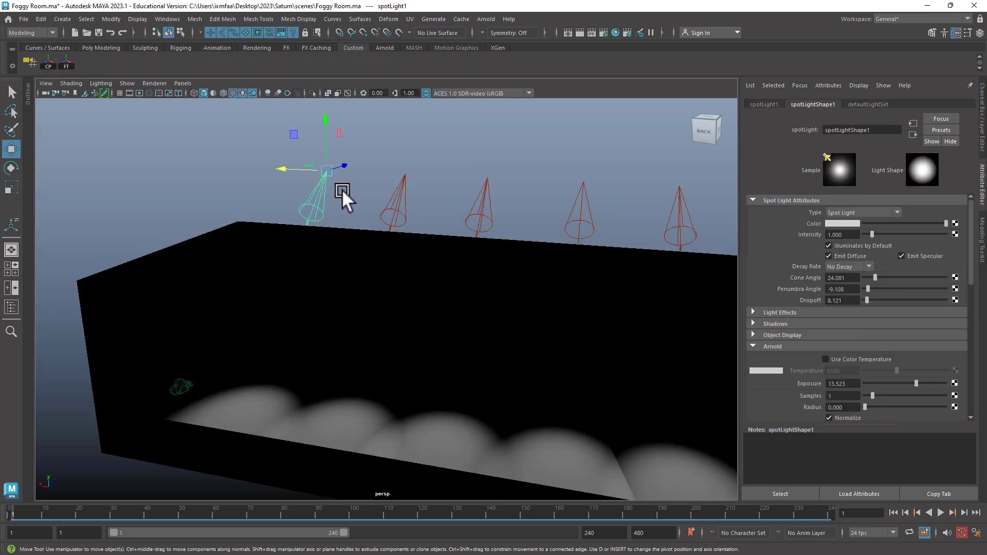
right_click_drag(341, 190, 613, 241, "alt")
In spotLight1's Light Filters section, bring up the Add Light Filter dialog and choose Gobo.
scroll(833, 292, "down", 10)
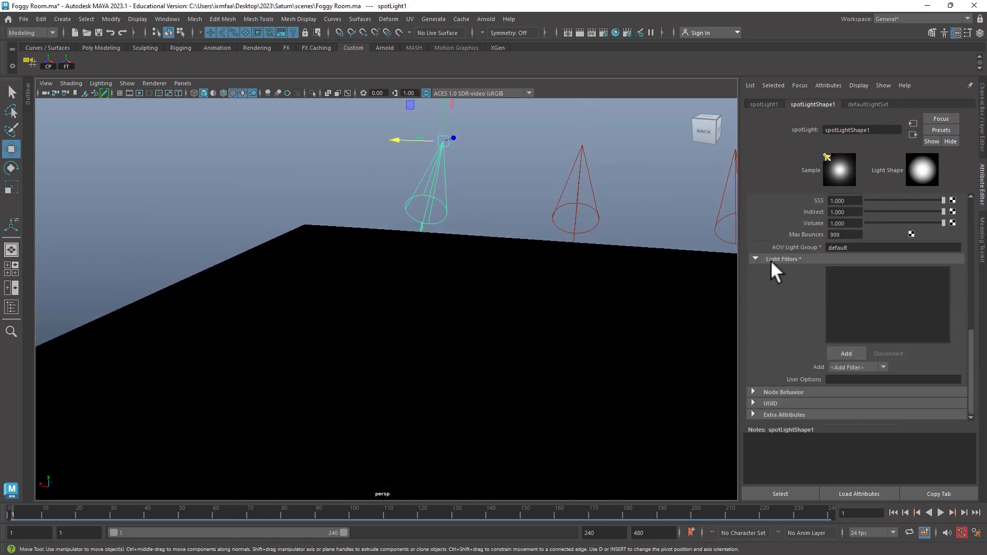
left_click(847, 354)
left_click_drag(382, 193, 418, 251)
left_click(407, 264)
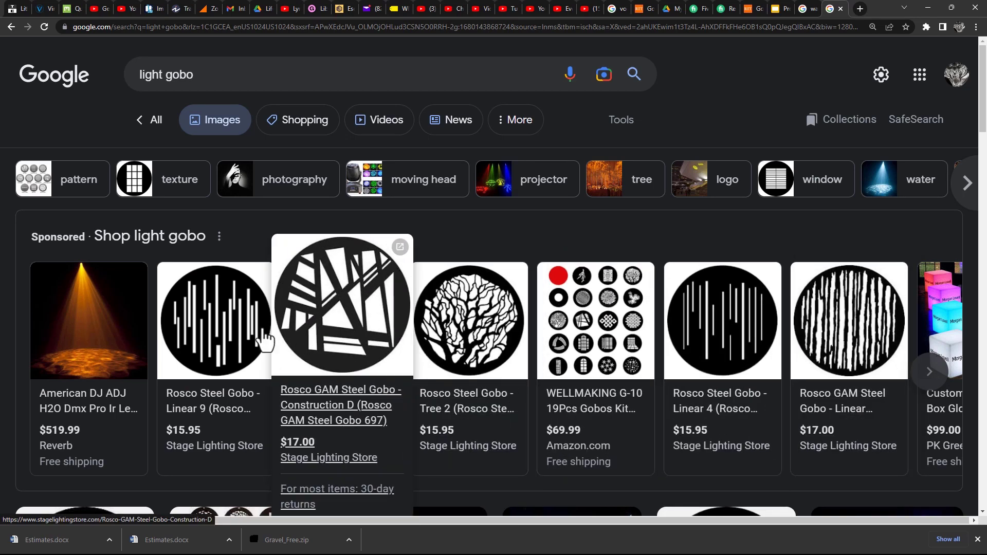
Browse the 'light gobo' image results, preview the blue star gobo and next image, then return to Maya.
scroll(266, 337, "down", 10)
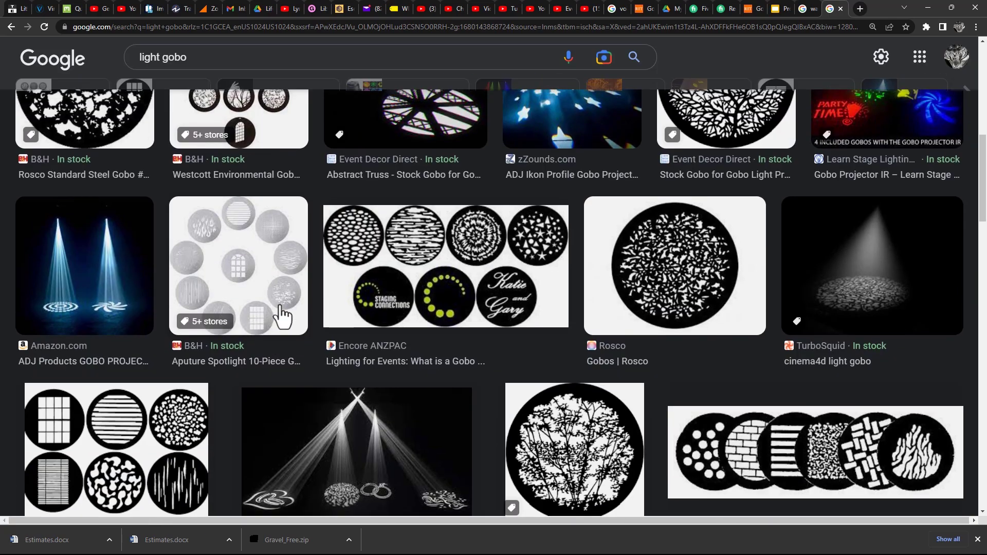
scroll(396, 232, "up", 4)
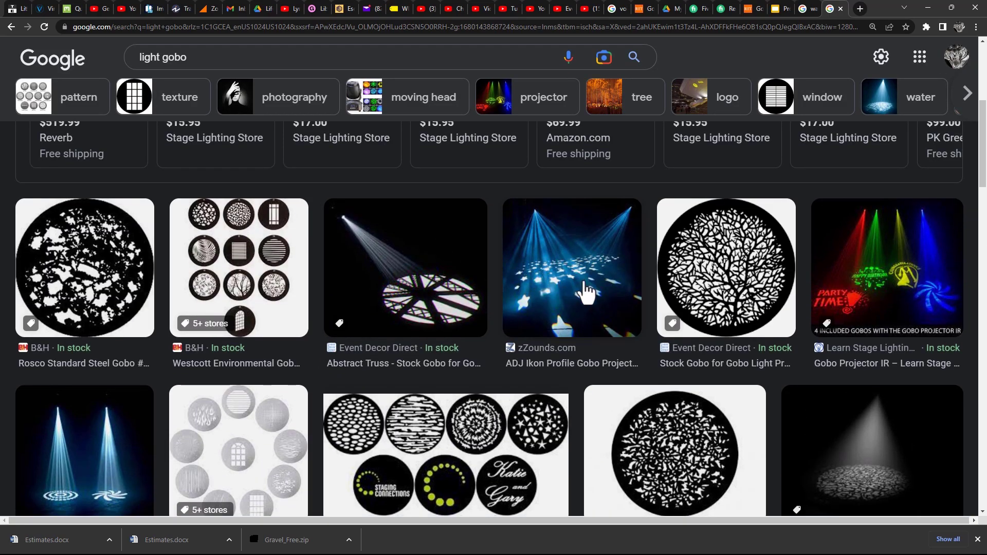
left_click(586, 293)
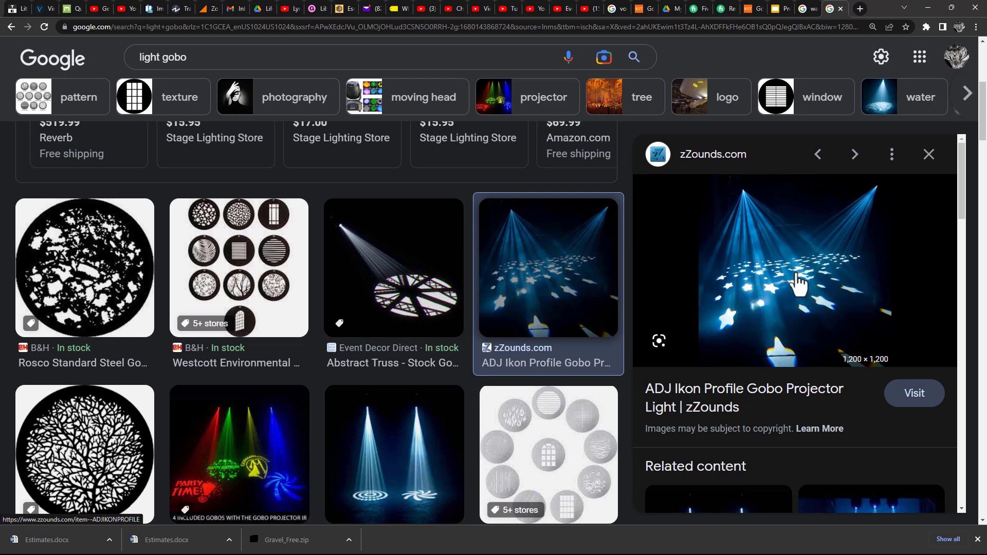
key("alt+Left")
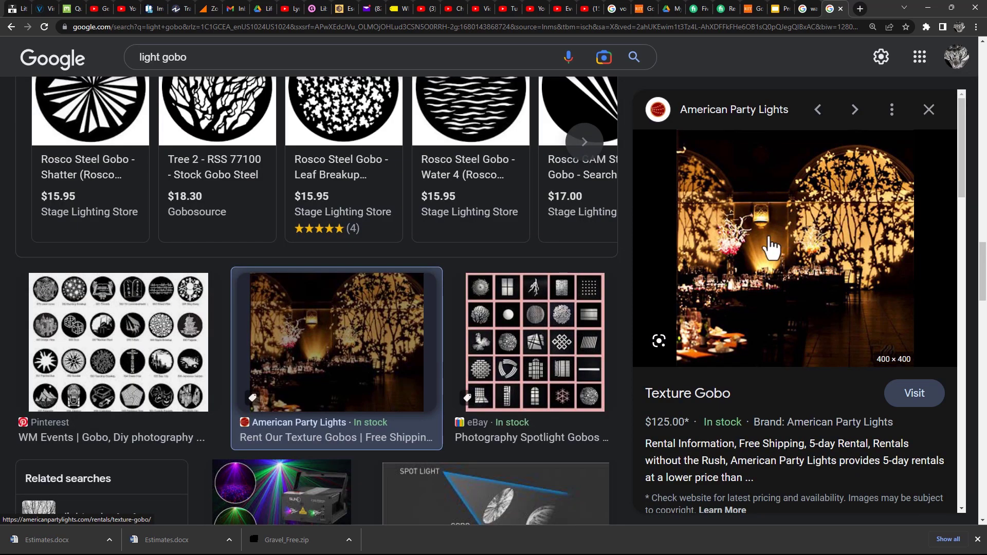
key("alt+Tab")
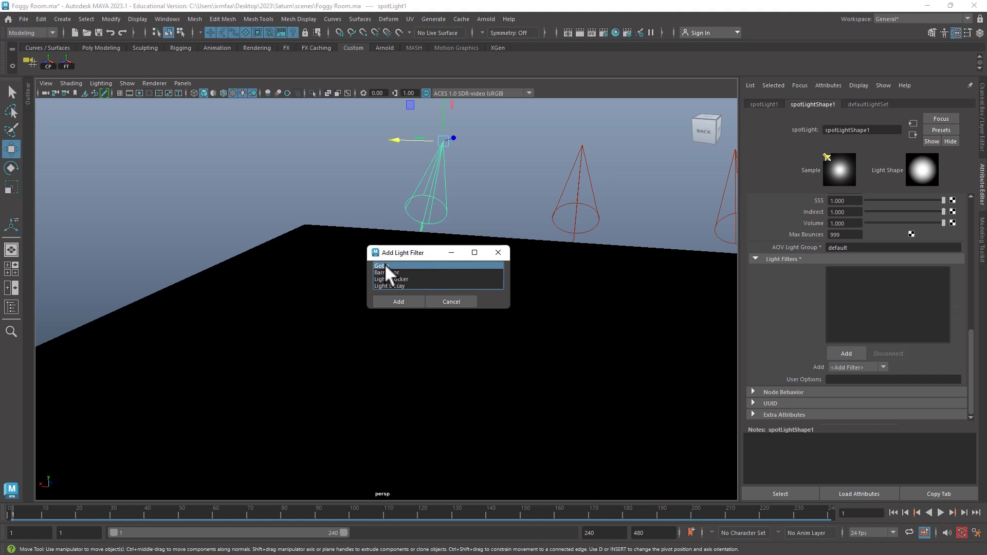
Add the aiGobo6 filter to the spotlight and map a Grid texture to its Slide Map.
left_click(401, 300)
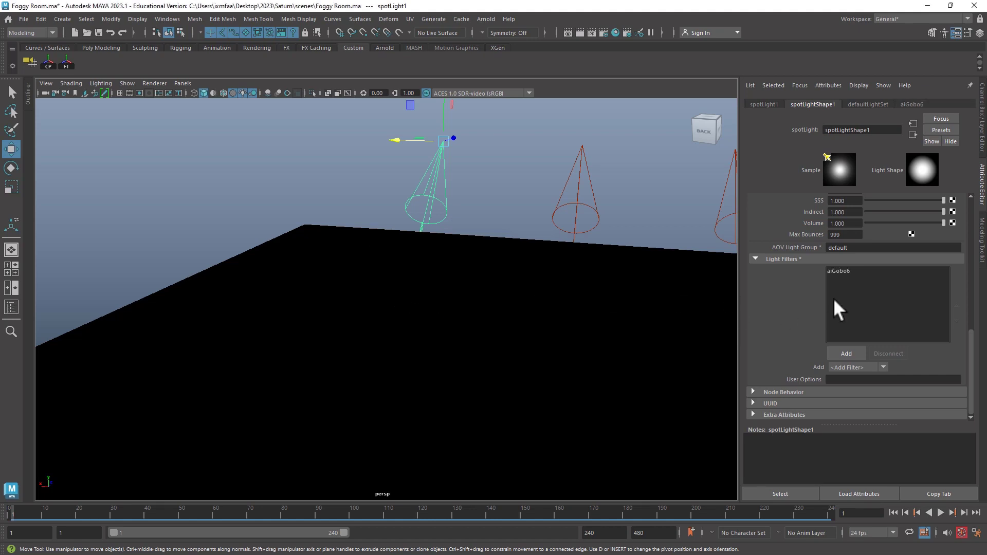
left_click(839, 271)
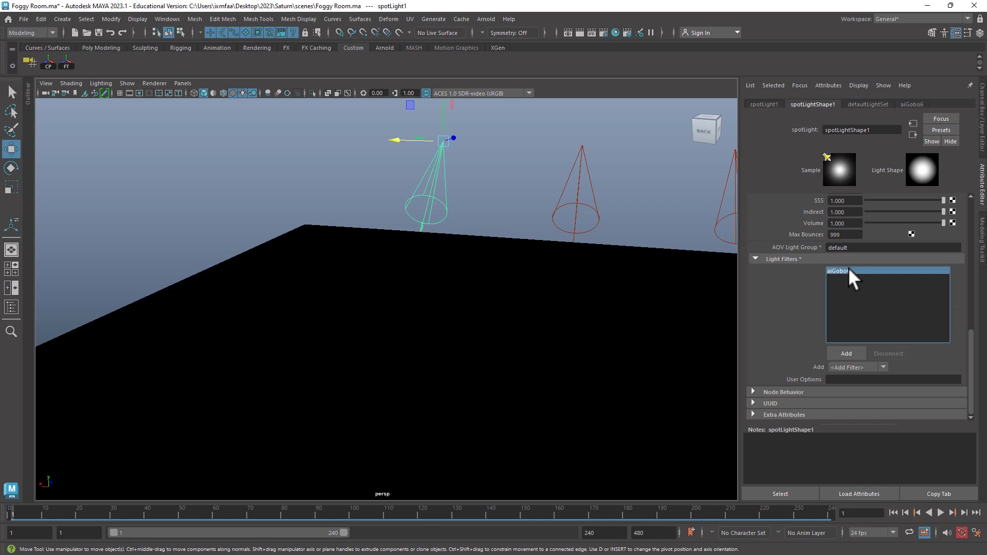
double_click(848, 270)
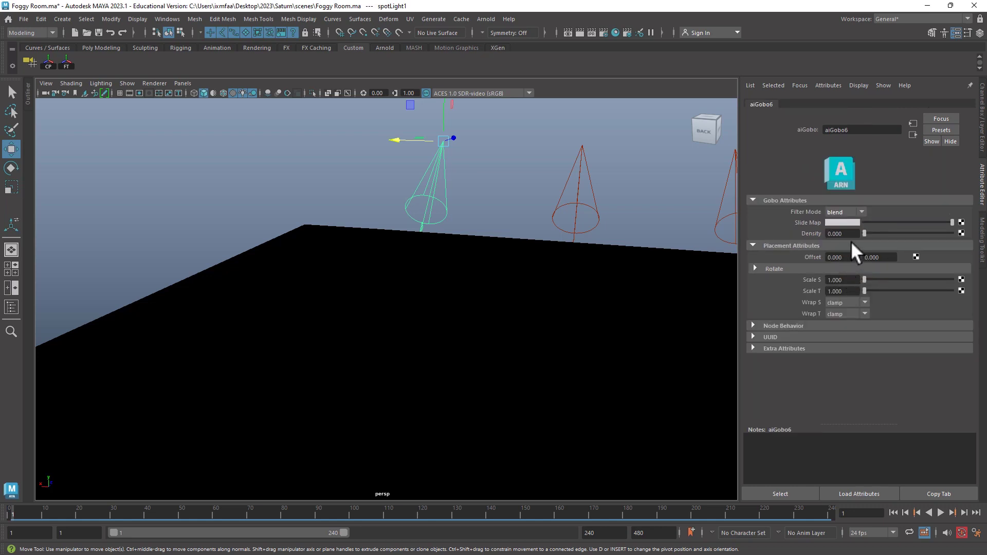
left_click(961, 223)
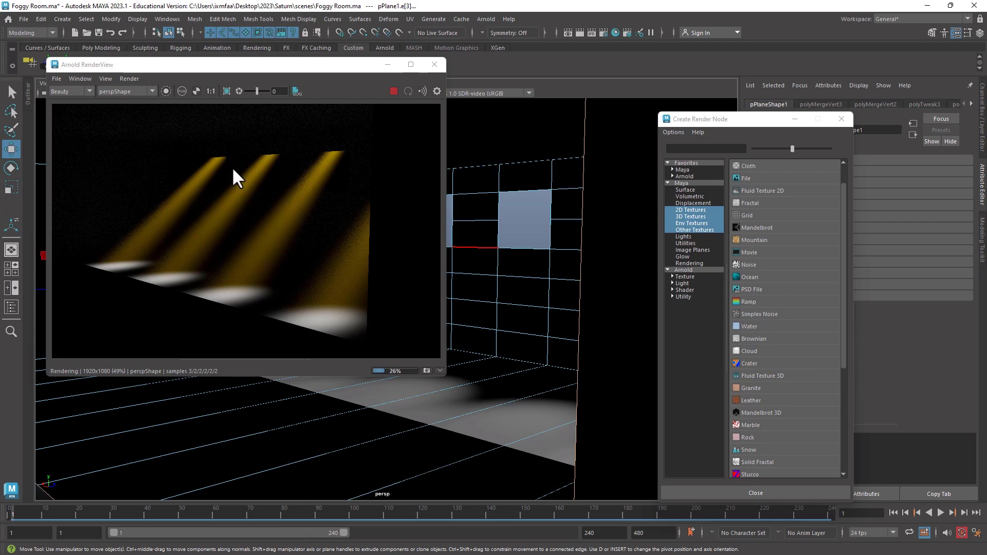
left_click_drag(731, 119, 577, 111)
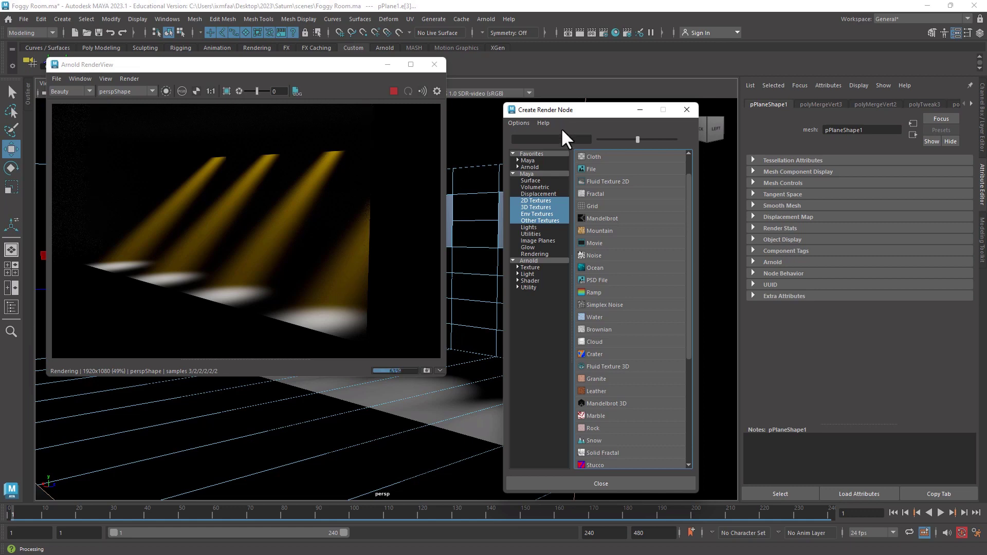
left_click(599, 206)
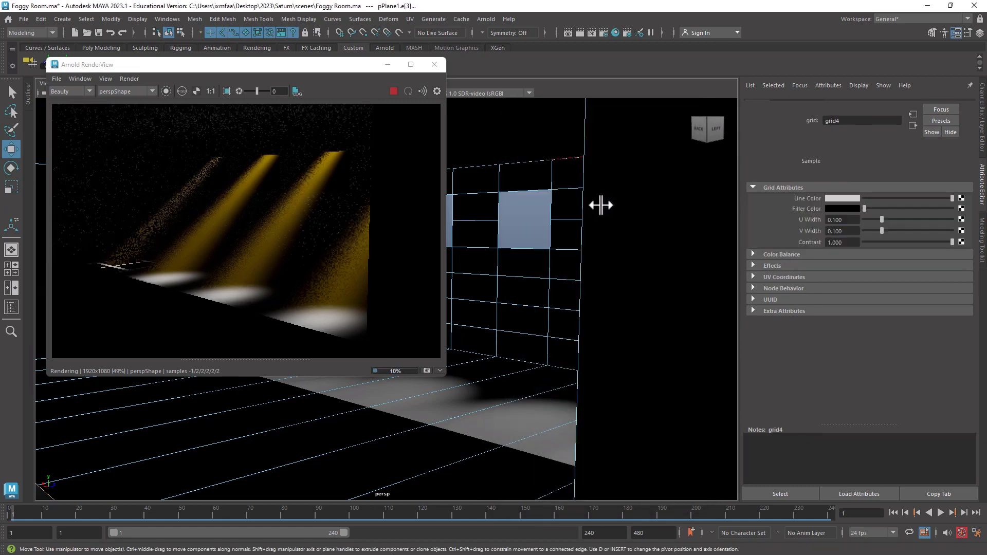
Reopen aiGobo6, break the Grid's Slide Map connection, and pick a new Slide Map texture.
scroll(109, 276, "up", 5)
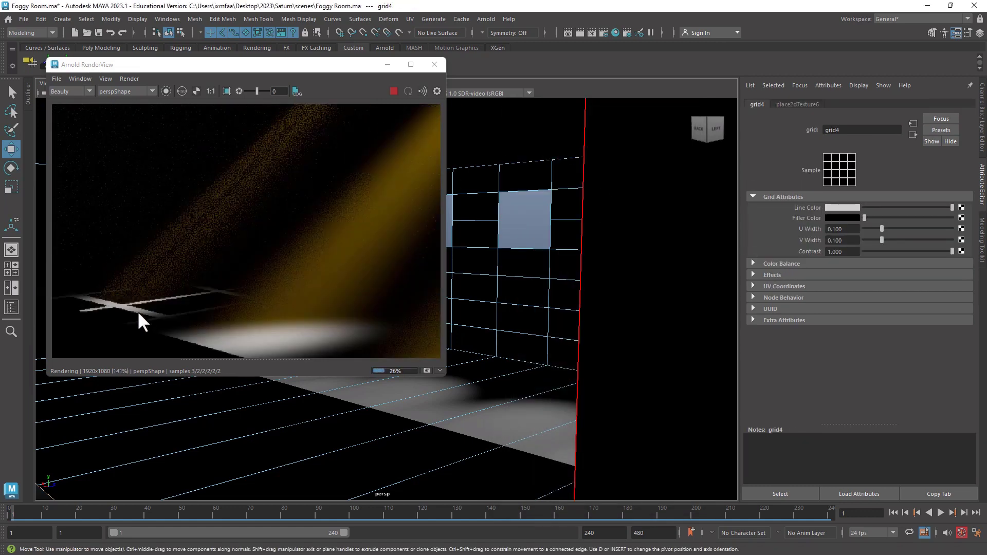
scroll(149, 309, "up", 1)
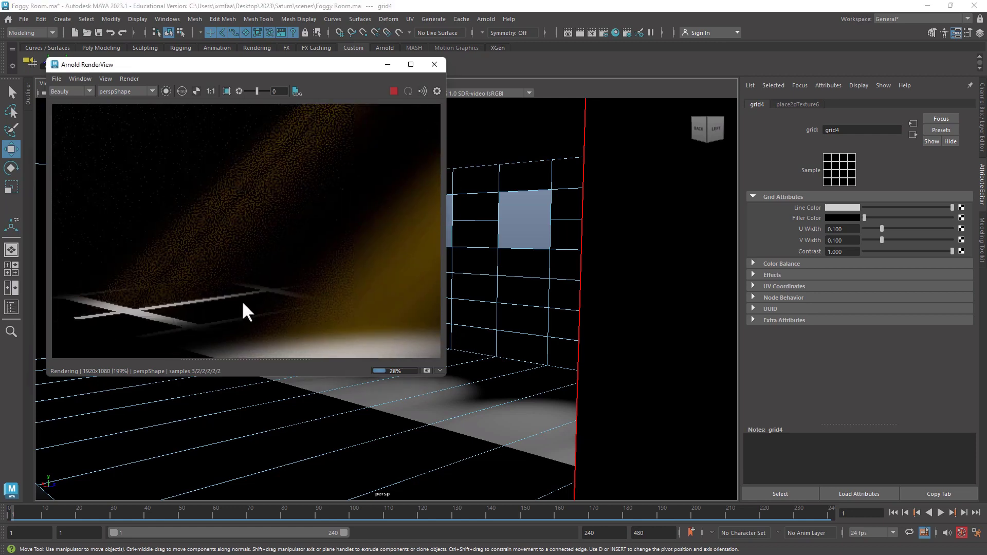
scroll(242, 300, "up", 1)
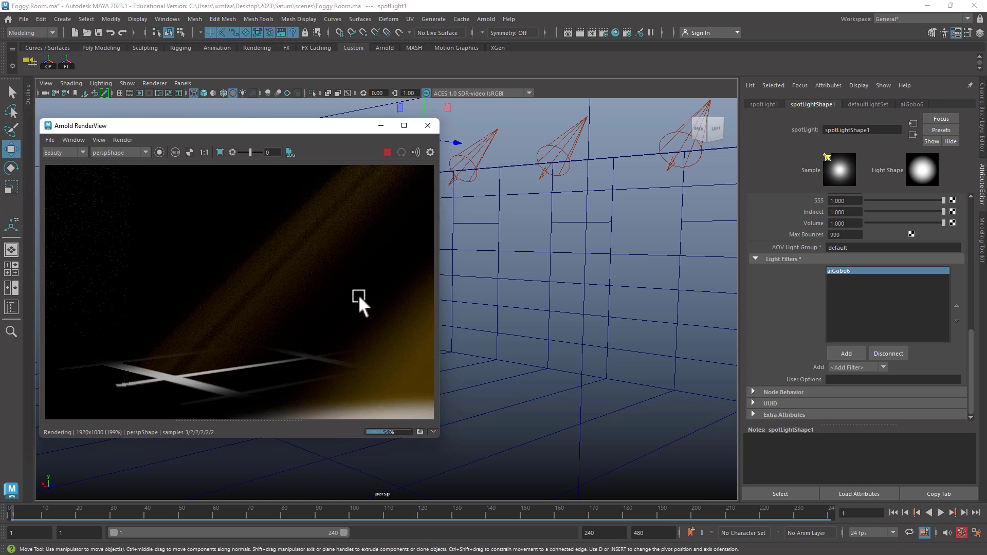
double_click(843, 270)
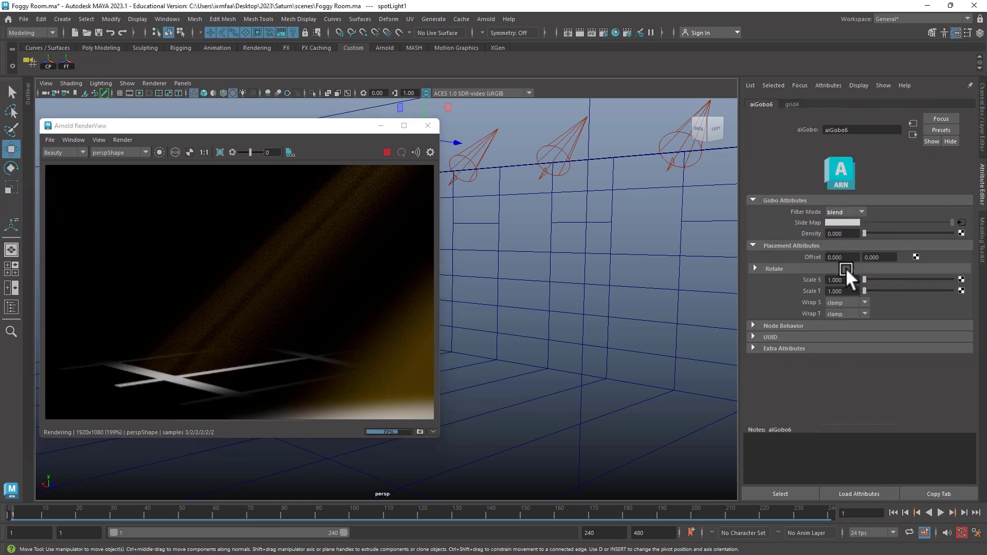
right_click(810, 221)
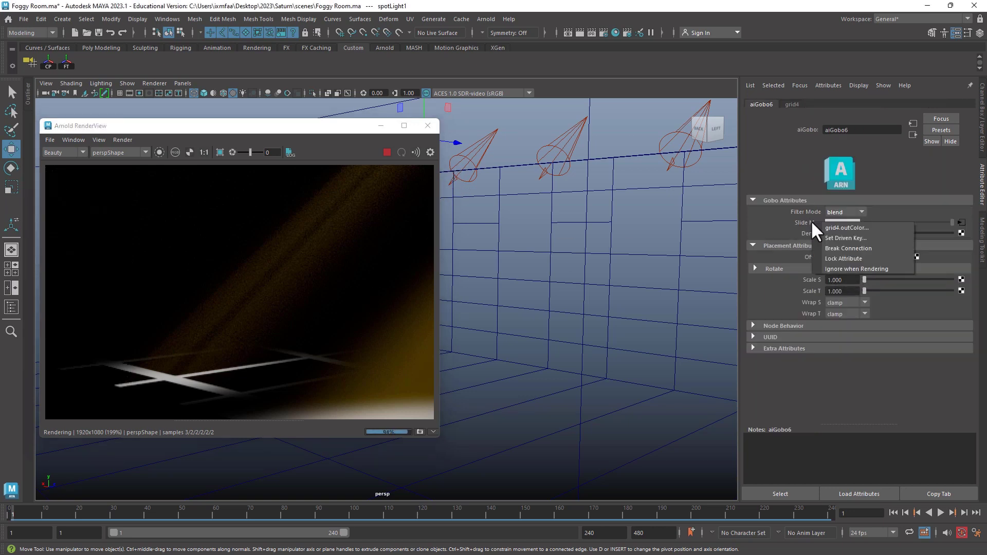
left_click(841, 249)
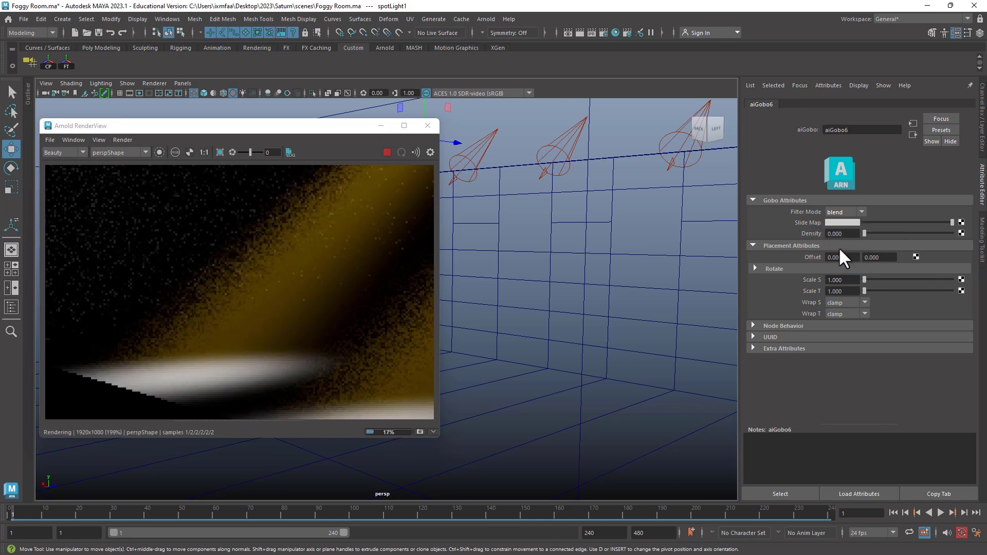
left_click(961, 225)
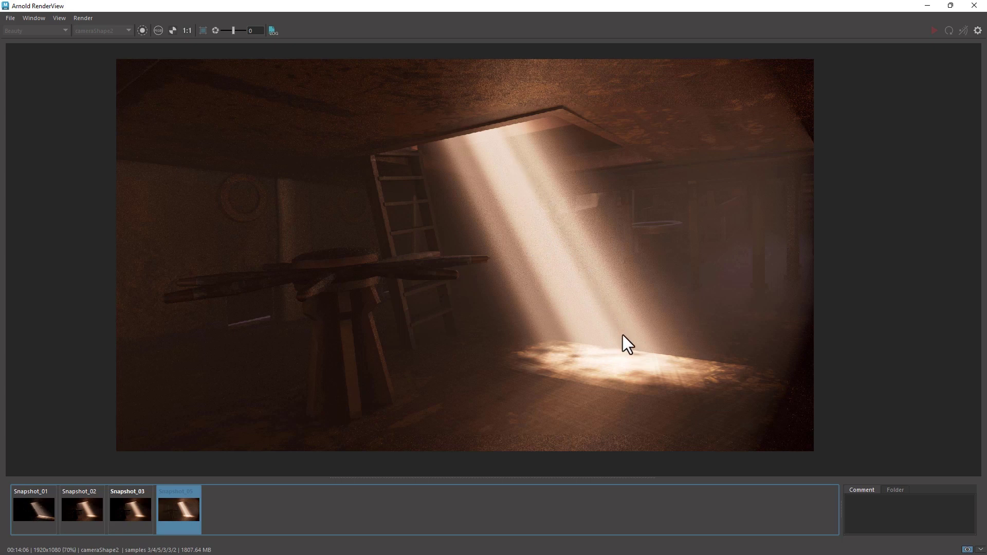
Back in Maya, adjust the gobo noise Scale to about 4.6 and enlarge the render preview.
key("alt+Tab")
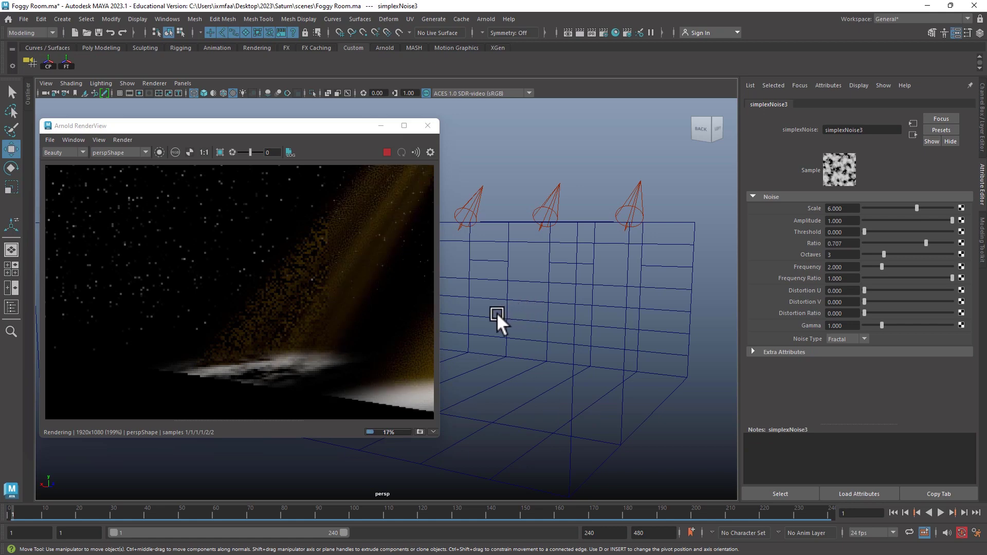
left_click_drag(497, 313, 474, 307, "alt")
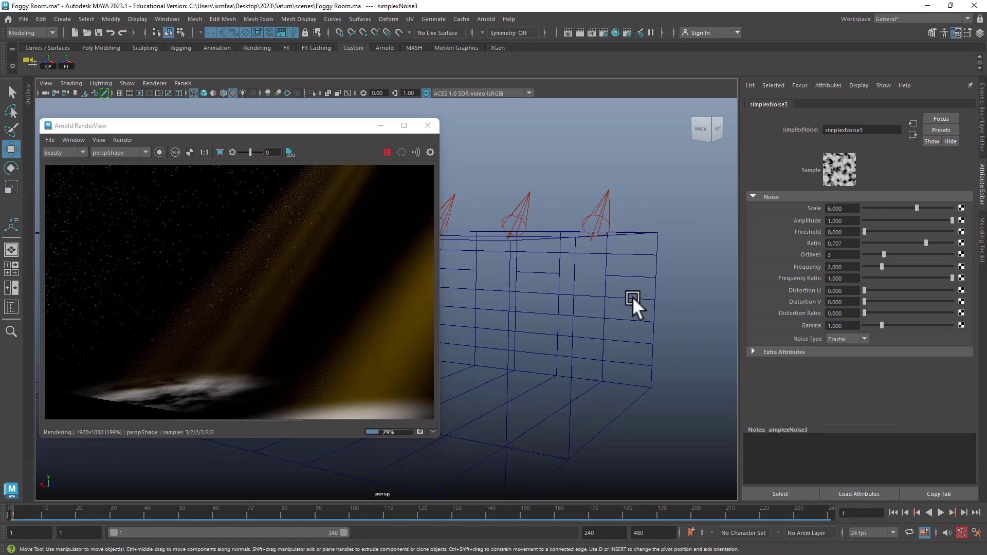
mouse_move(917, 208)
left_mouse_down()
mouse_move(898, 209)
mouse_move(921, 209)
left_mouse_up()
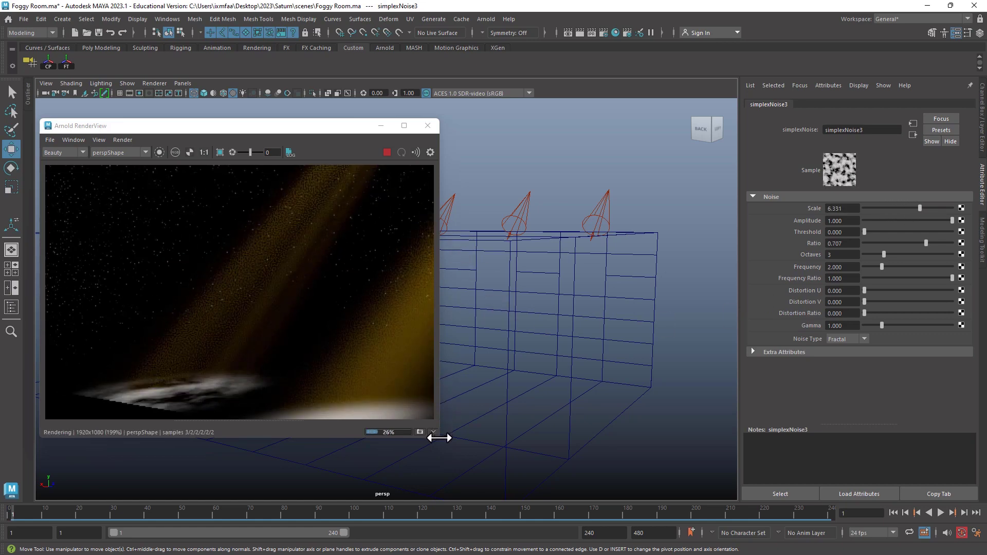
left_click_drag(440, 442, 704, 502)
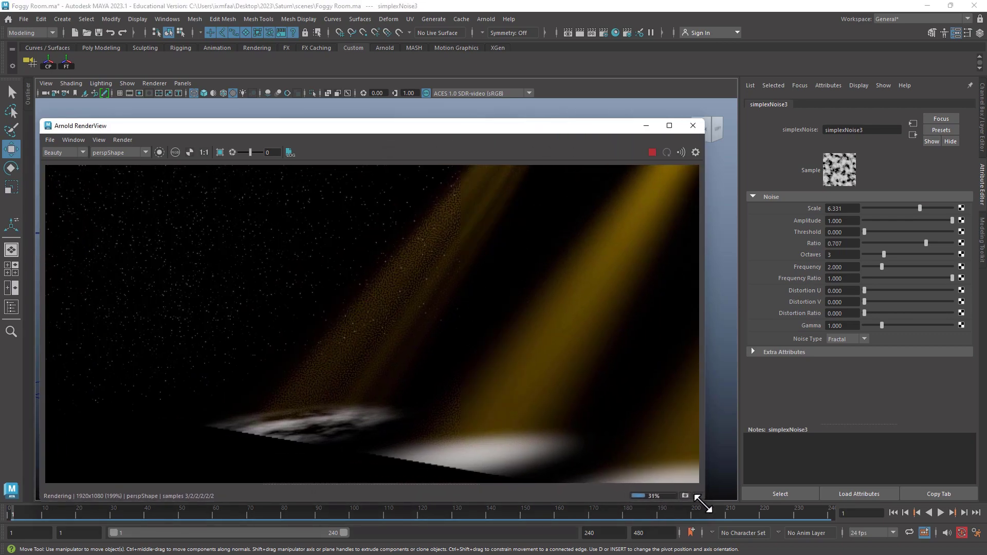
mouse_move(920, 210)
left_mouse_down()
mouse_move(875, 209)
mouse_move(931, 209)
left_mouse_up()
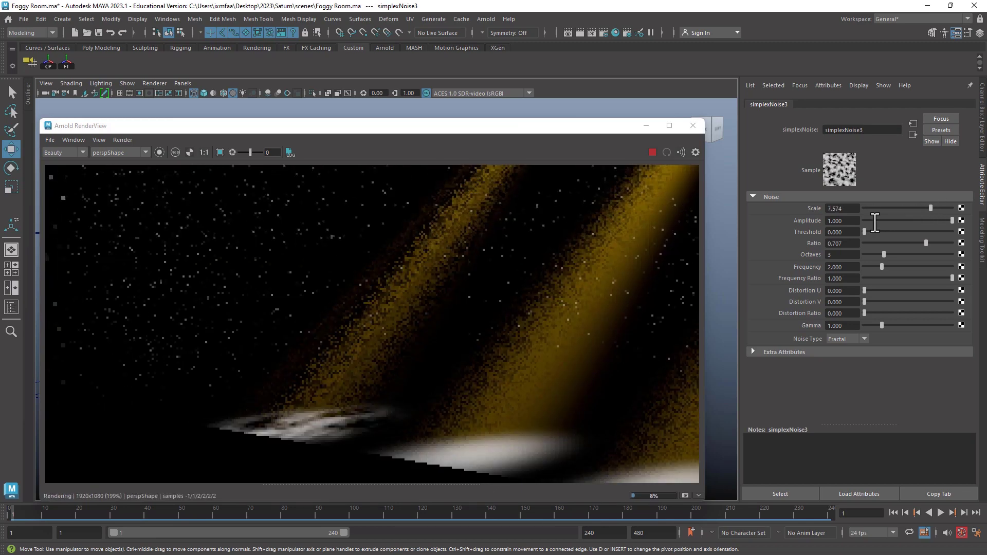
Set a key on the simplexNoise3 Scale at frame 27.
right_click(811, 210)
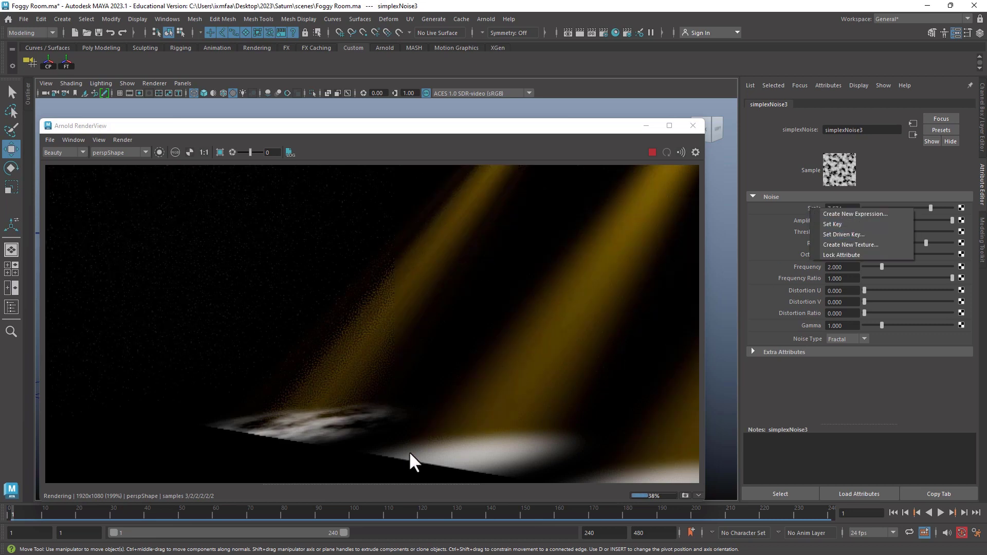
mouse_move(28, 517)
left_mouse_down()
mouse_move(106, 511)
mouse_move(1, 519)
left_mouse_up()
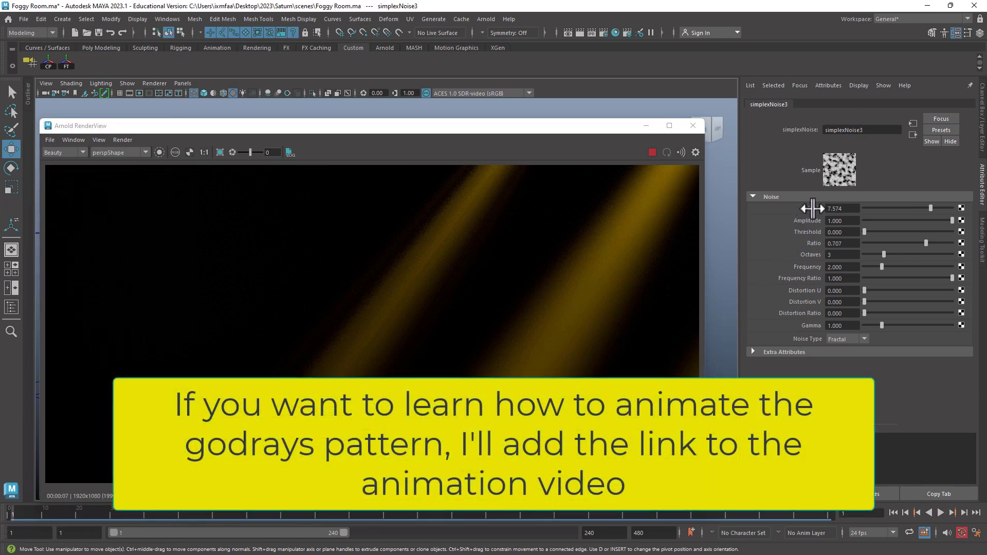
right_click(812, 209)
left_click(834, 227)
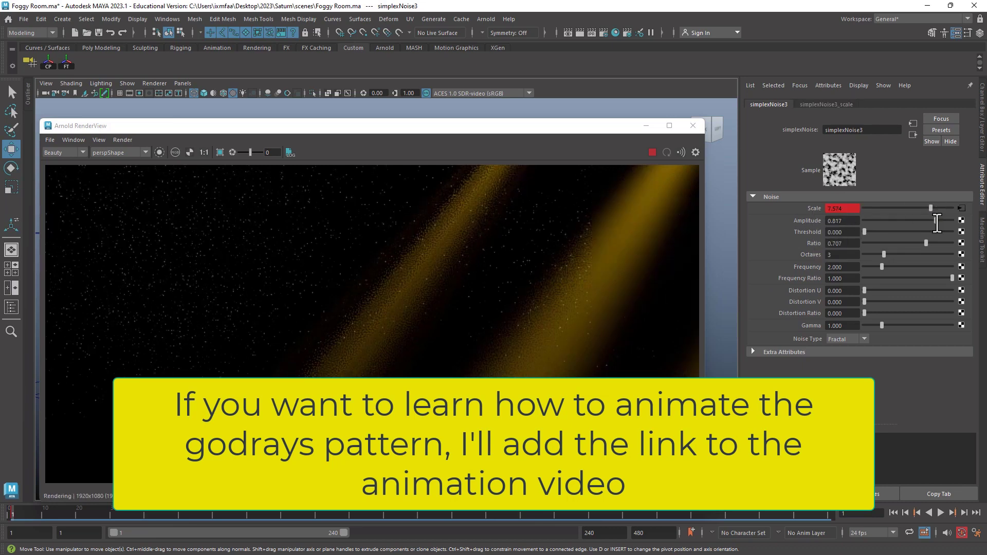
Tune the noise Amplitude around 0.817 and raise Threshold to 0.101.
left_click_drag(953, 221, 915, 221)
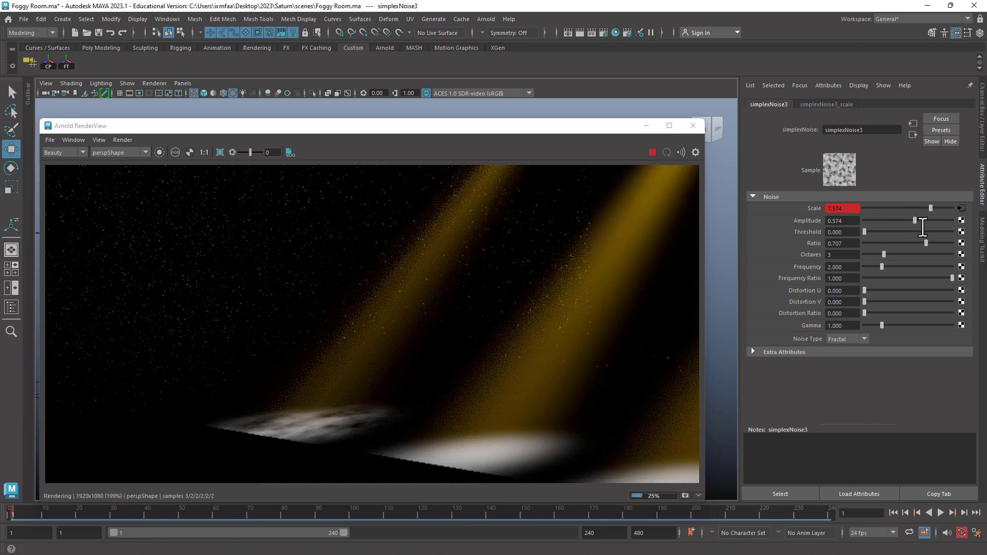
left_click_drag(923, 227, 939, 223)
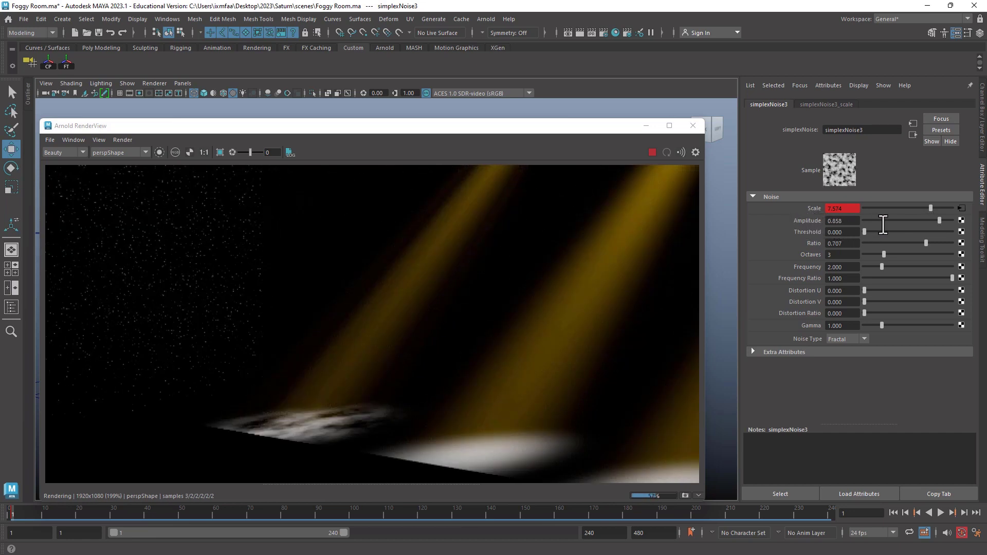
left_click_drag(866, 232, 876, 234)
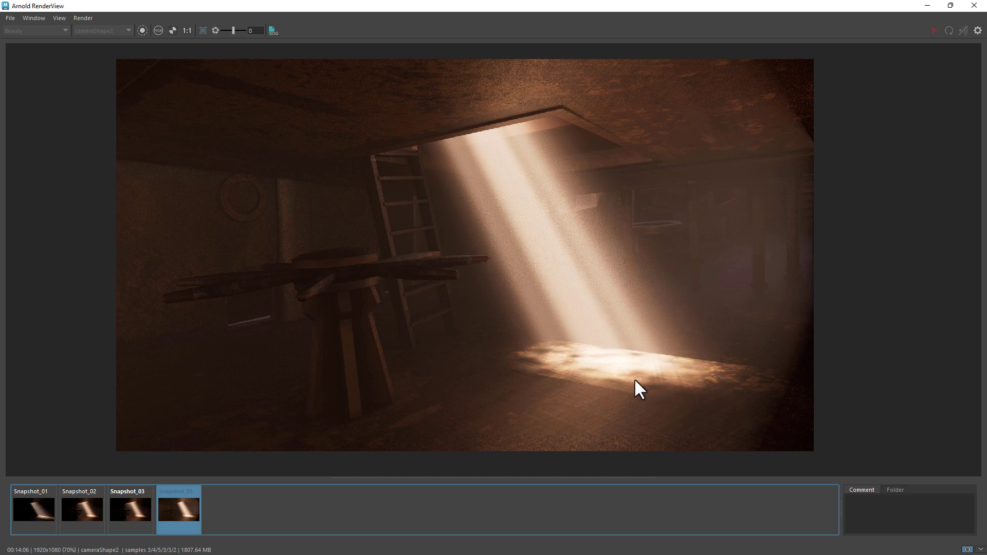
Review the earlier darker render snapshot, then restore the RenderView window to the live render.
key("Left")
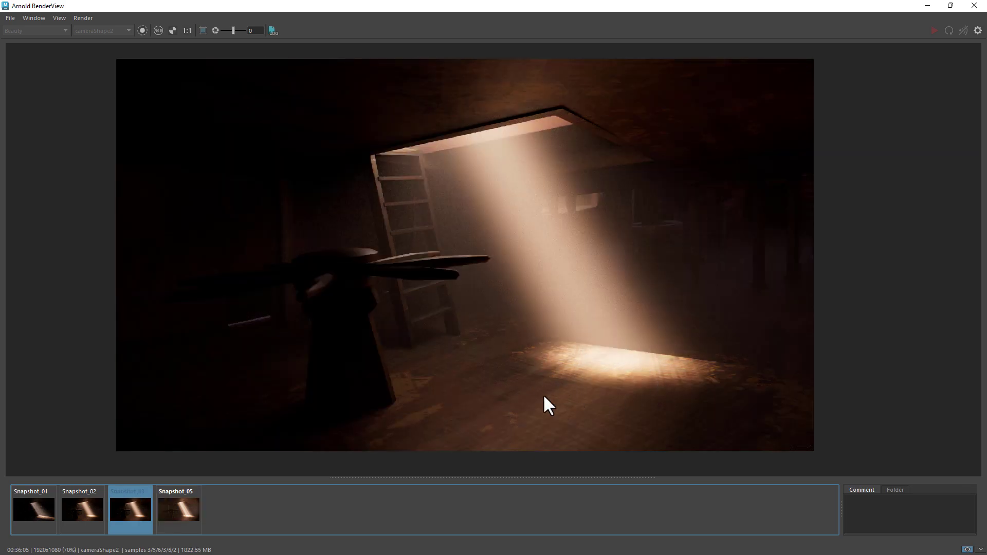
key("super+Down")
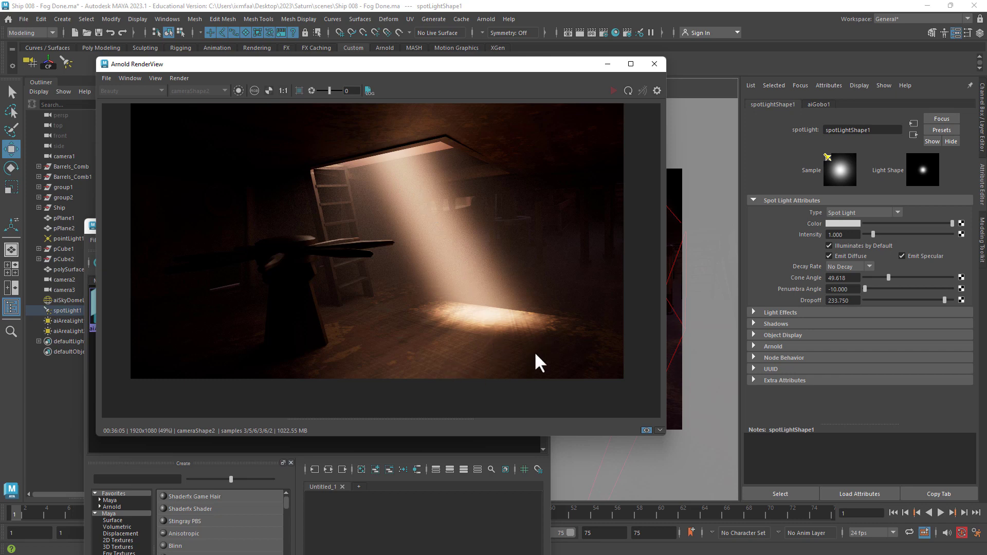
left_click(646, 431)
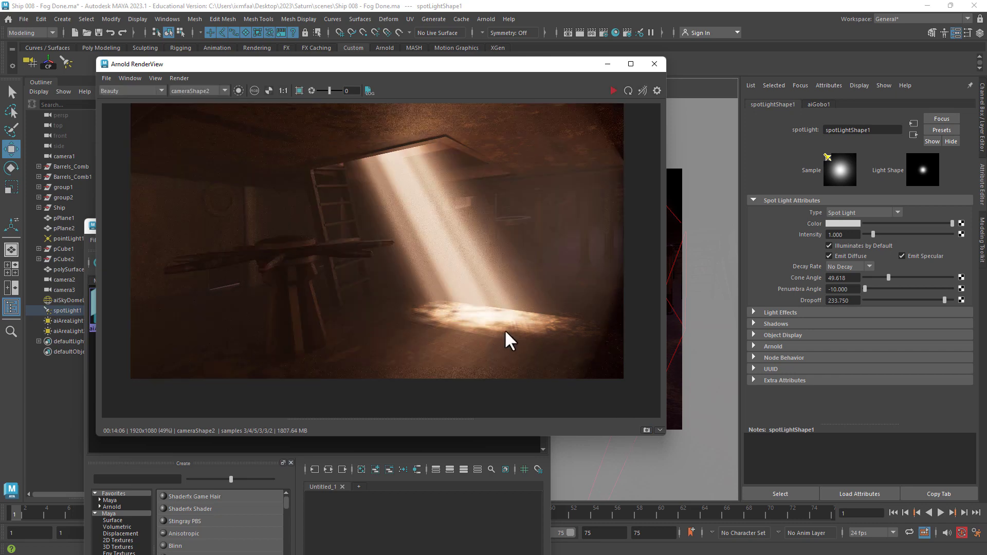
left_click_drag(520, 63, 151, 157)
Close Hypershade, select the ship and spotLight1, and tumble the persp view beside the render.
left_click(540, 227)
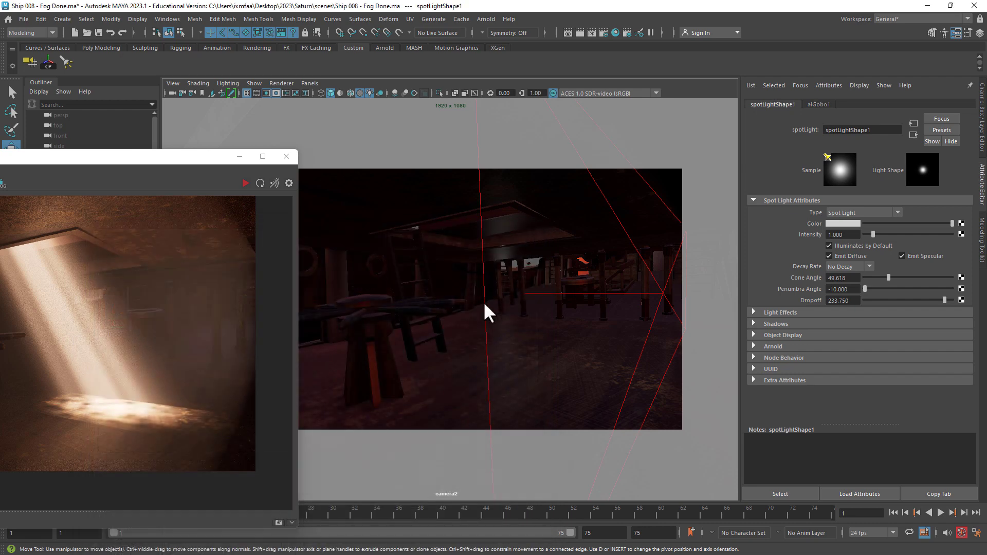
left_click(516, 390)
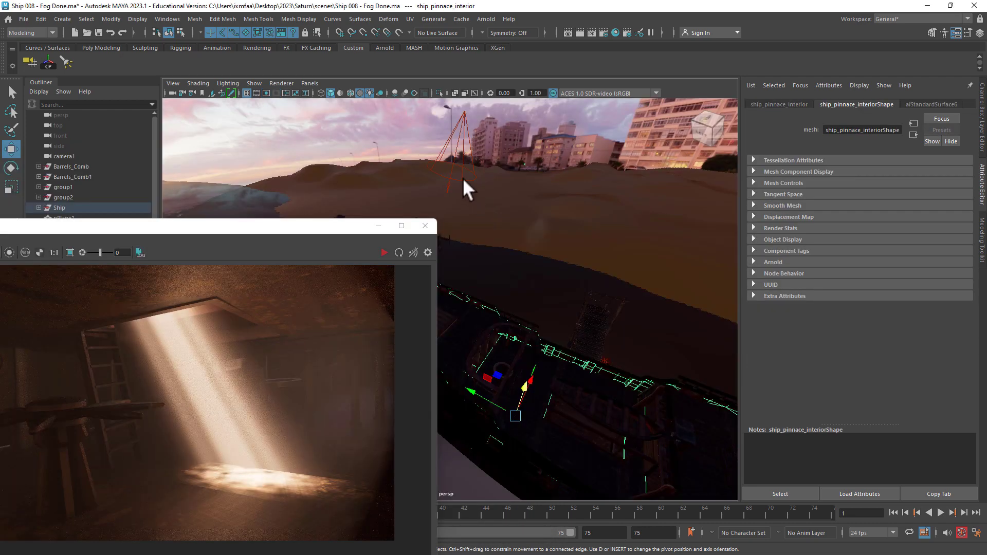
left_click(463, 178, "shift")
left_click_drag(473, 190, 481, 260, "alt")
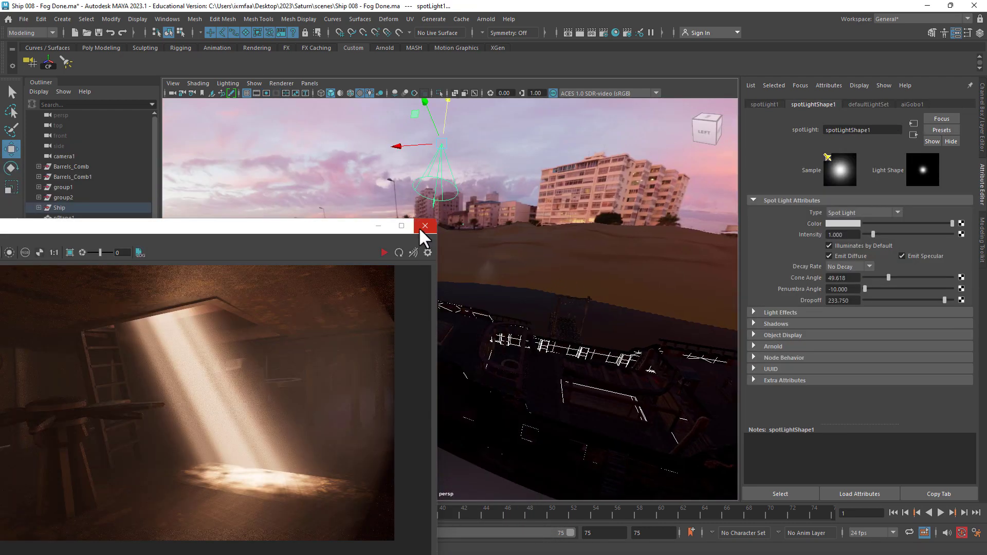
left_click_drag(334, 227, 263, 161)
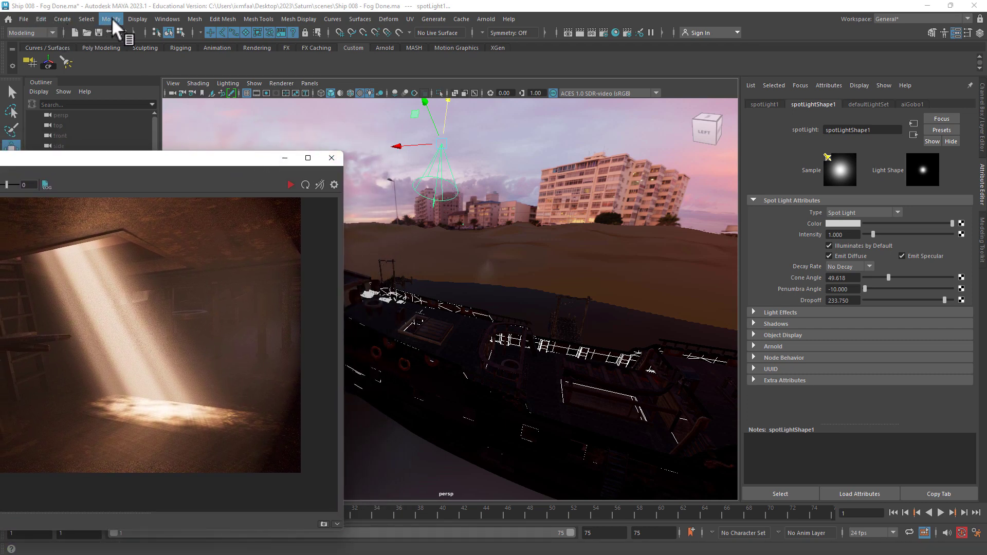
Open the Light-Centric Light Linking editor, enlarge it and move it to the upper right.
left_click(165, 20)
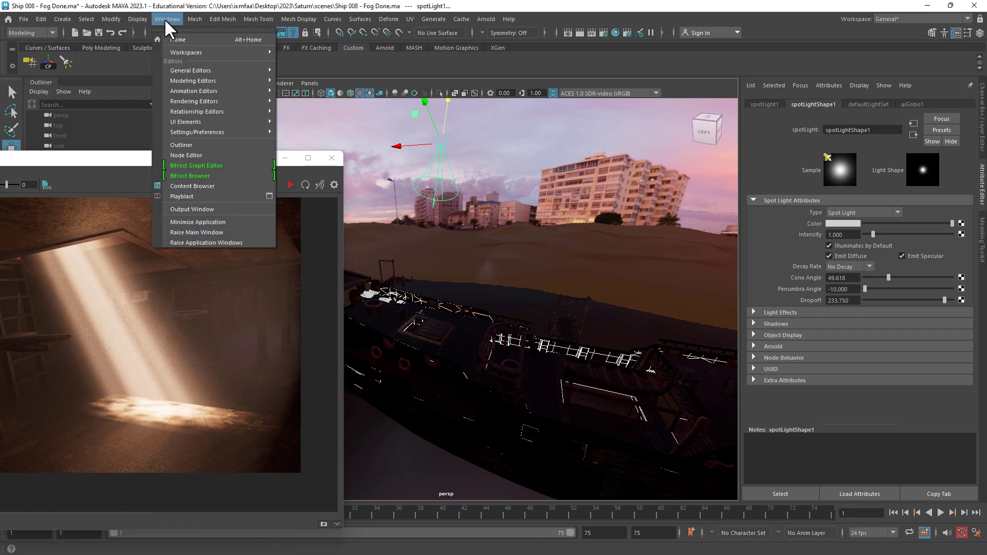
mouse_move(241, 110)
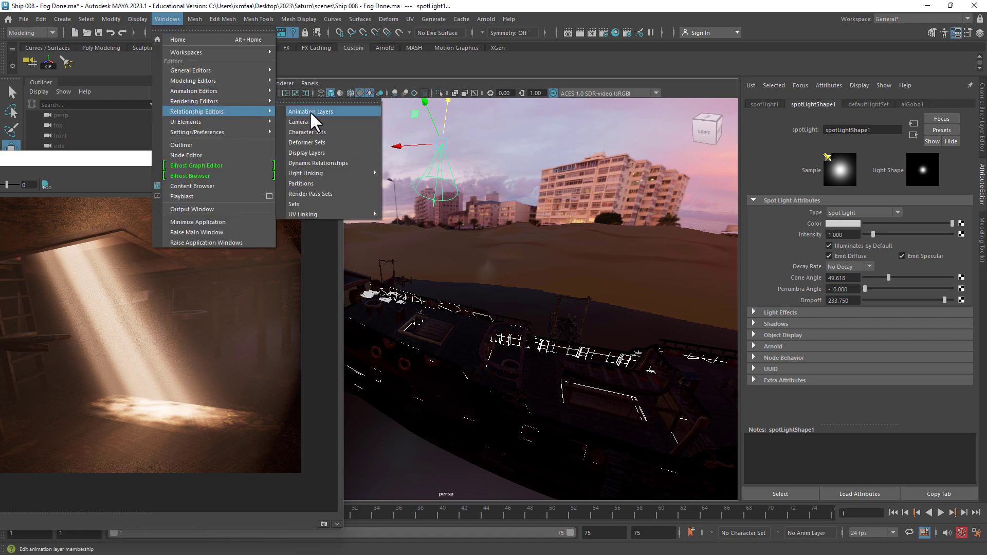
mouse_move(350, 175)
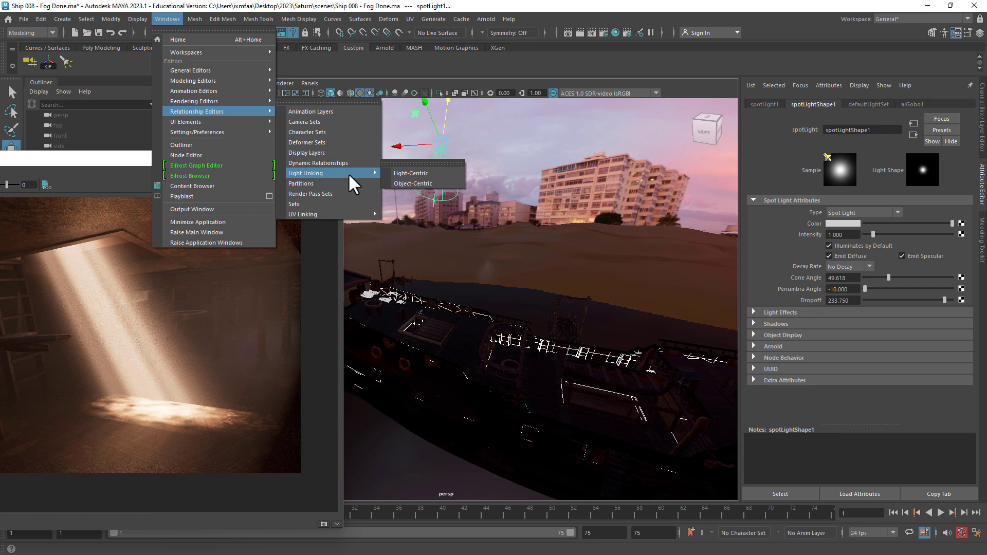
left_click(411, 175)
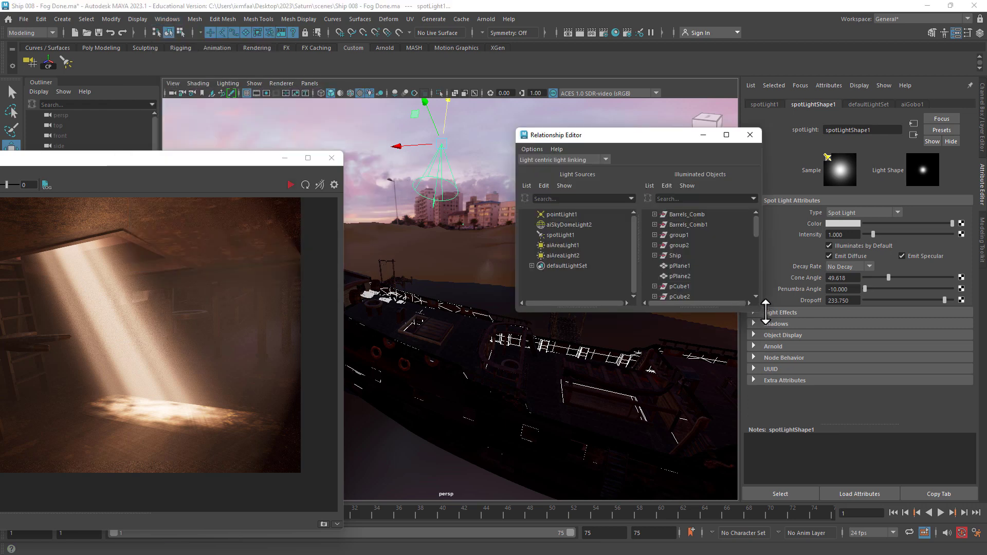
left_click_drag(766, 312, 824, 457)
left_click(606, 160)
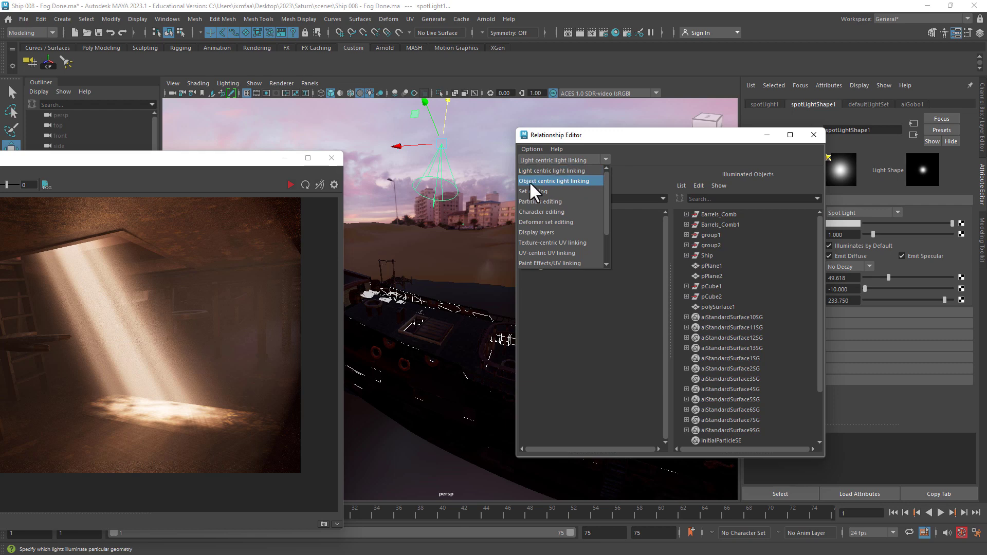
left_click(662, 159)
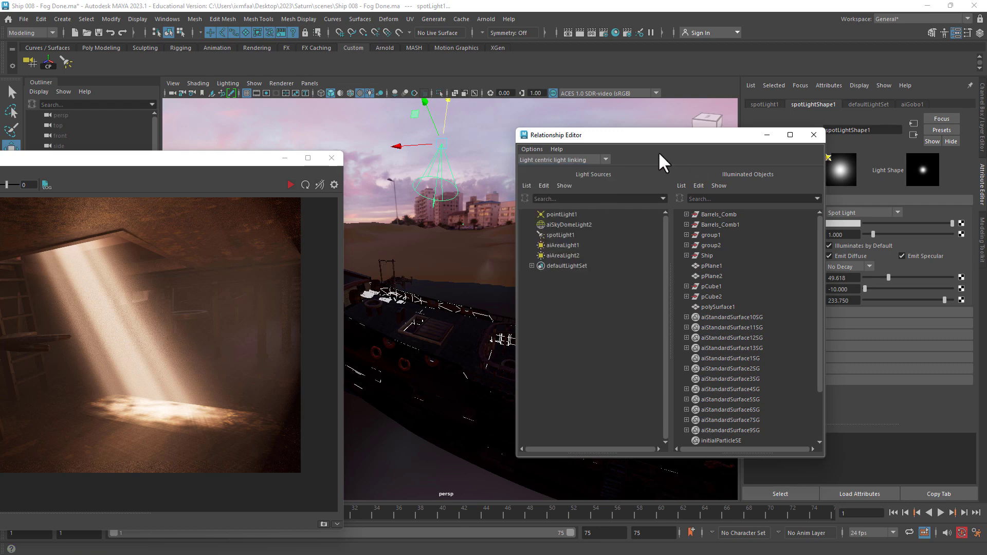
left_click_drag(661, 135, 768, 96)
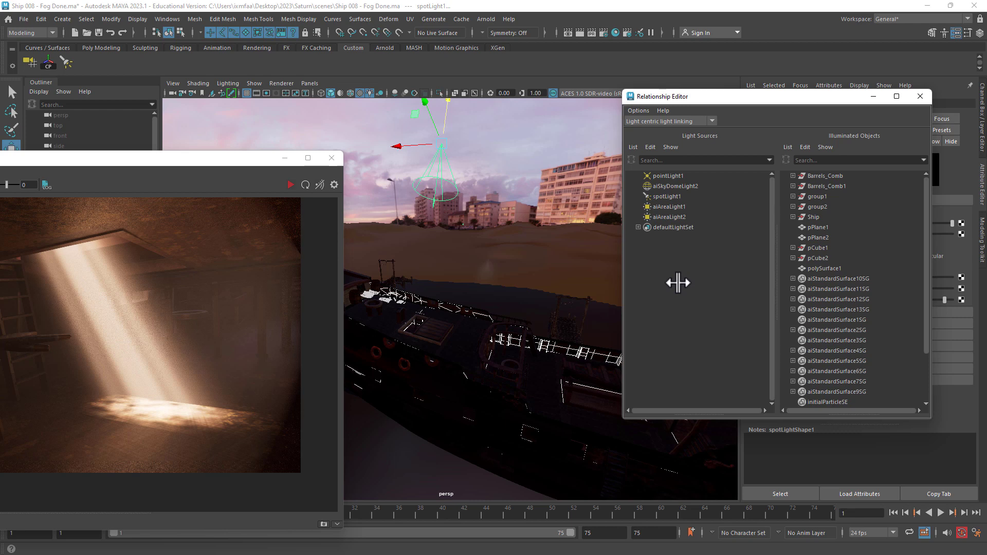
Select the hull, deck and spotLight1 in the viewport to identify the ship meshes.
left_click(439, 180)
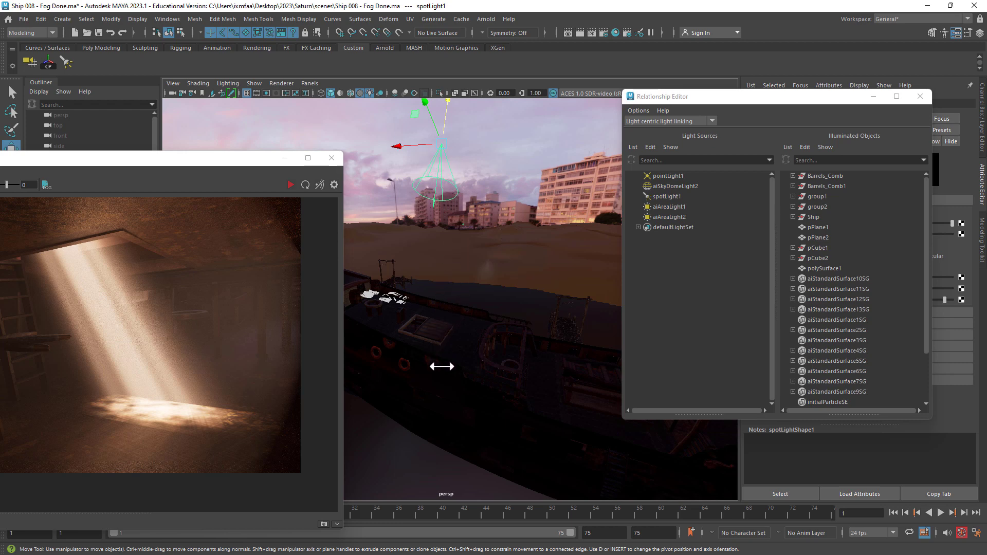
left_click(426, 414)
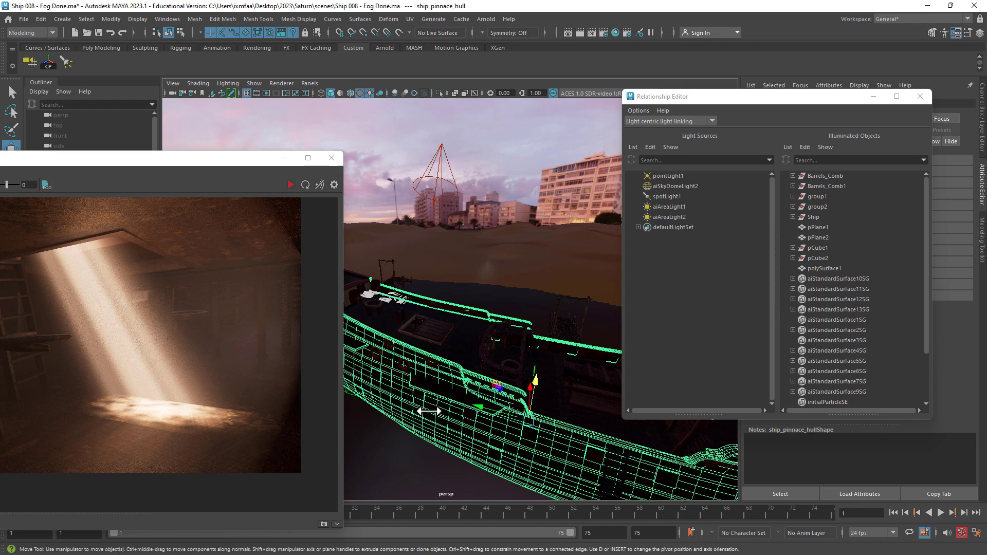
left_click(392, 319)
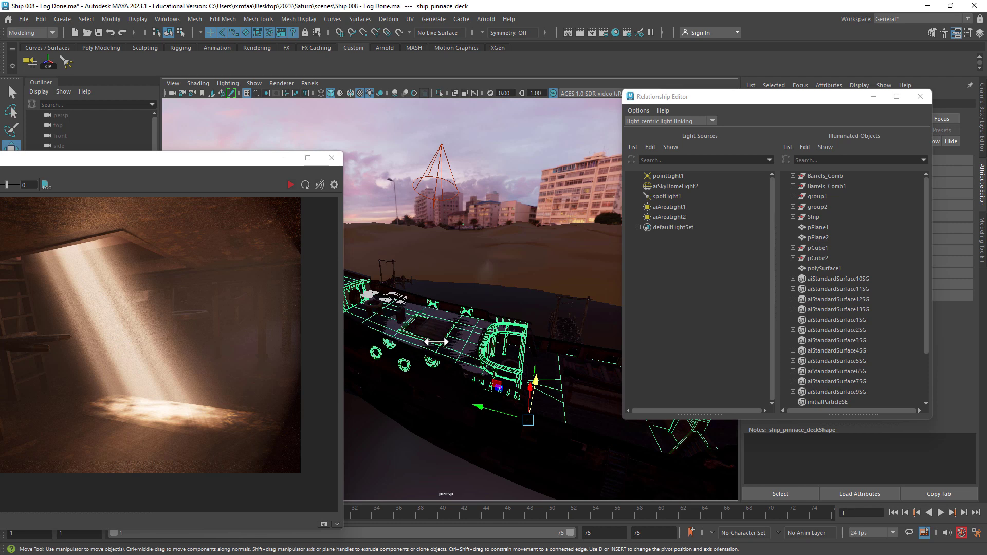
left_click(440, 178)
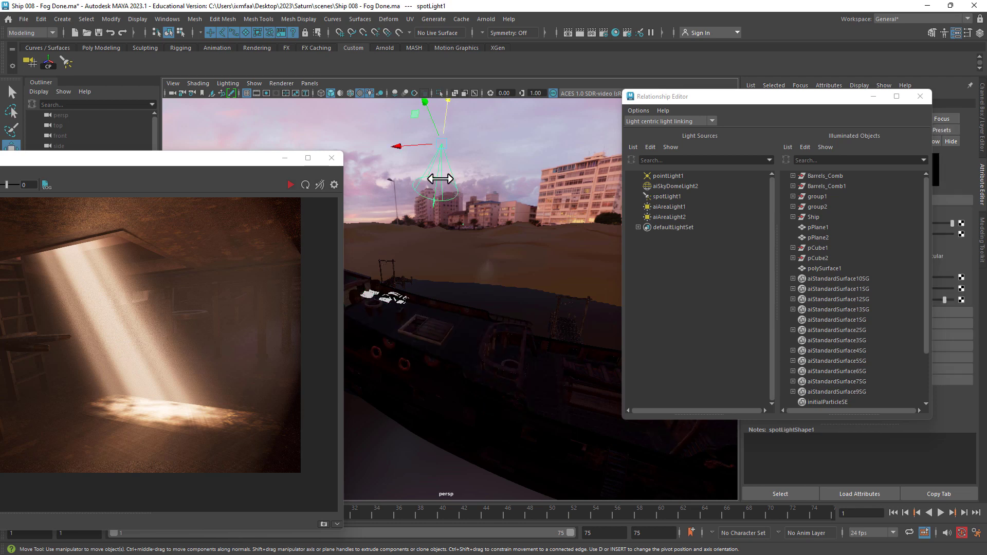
left_click(452, 338)
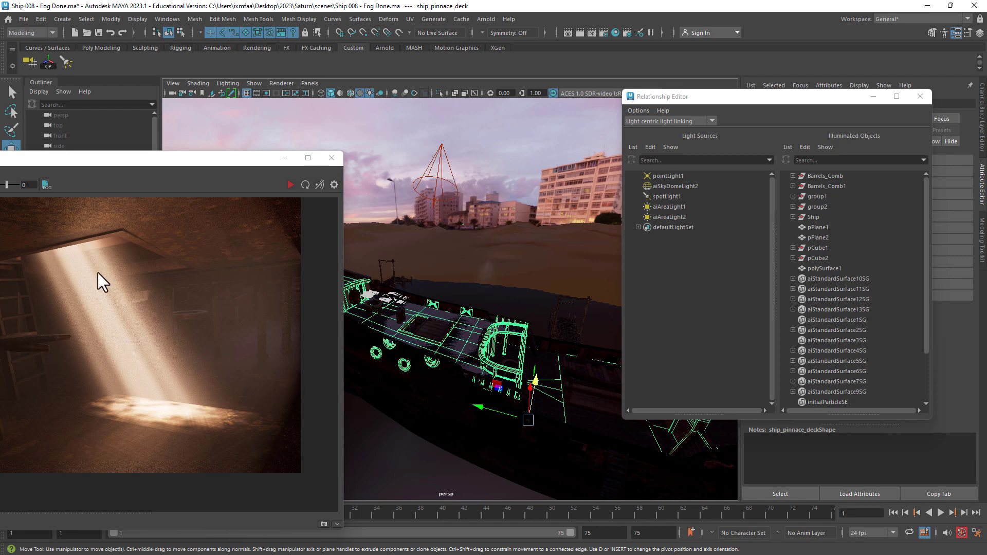
Reposition the Arnold RenderView and draw a crop region around the lit floor patch.
left_click_drag(145, 171, 243, 132)
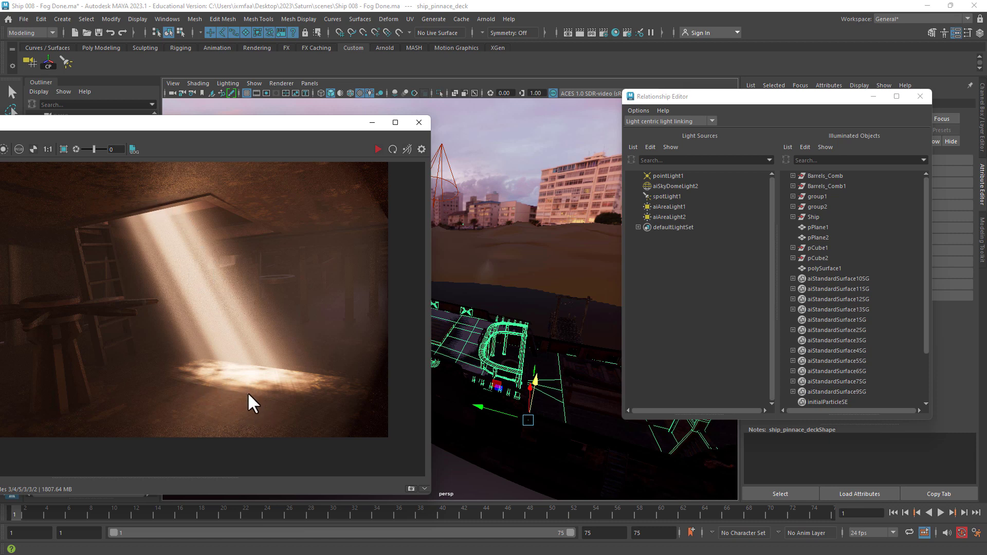
left_click_drag(302, 128, 361, 130)
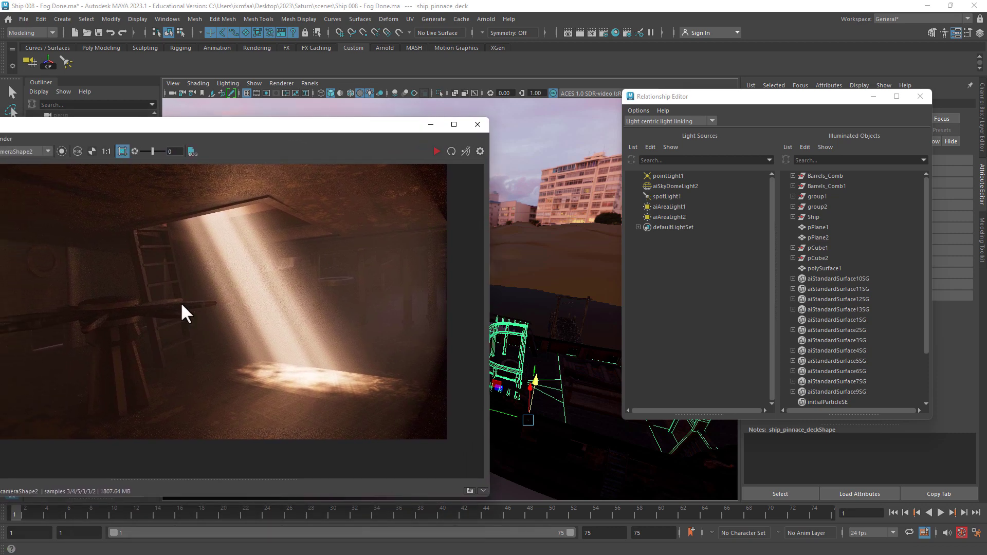
left_click_drag(216, 351, 404, 431)
left_click_drag(368, 126, 170, 106)
left_click(437, 185)
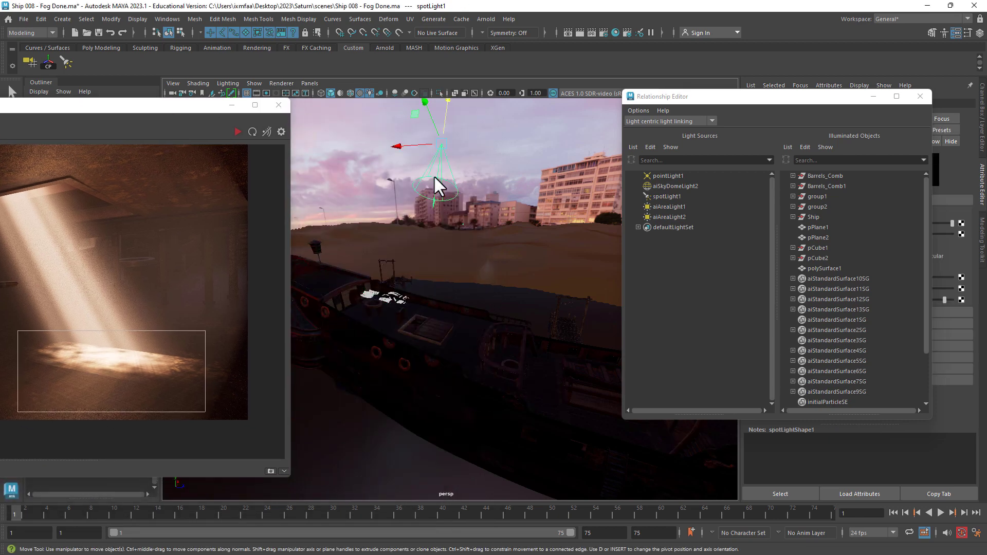
Move the Relationship Editor lower left and select spotLight1 in the scene.
left_click_drag(669, 96, 523, 172)
left_click(488, 221)
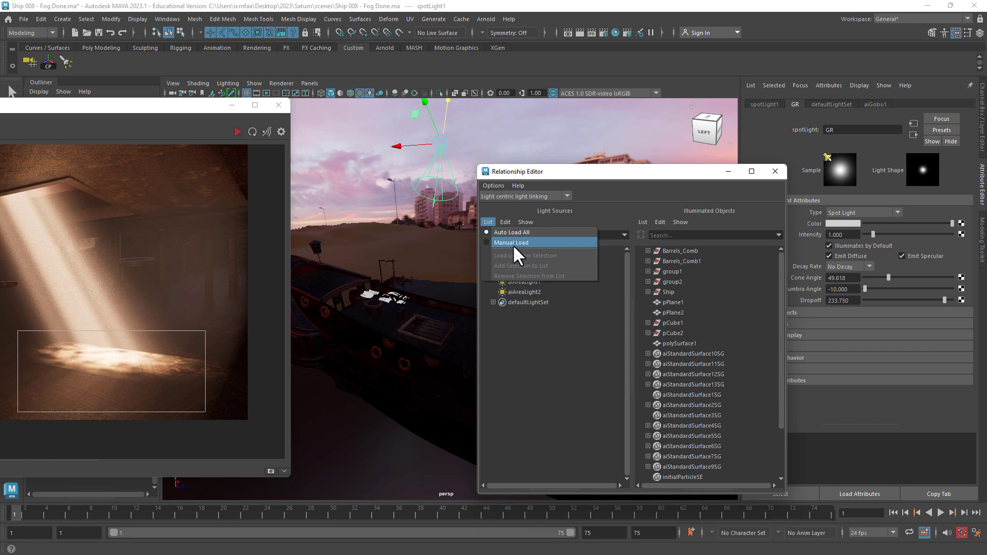
mouse_move(502, 222)
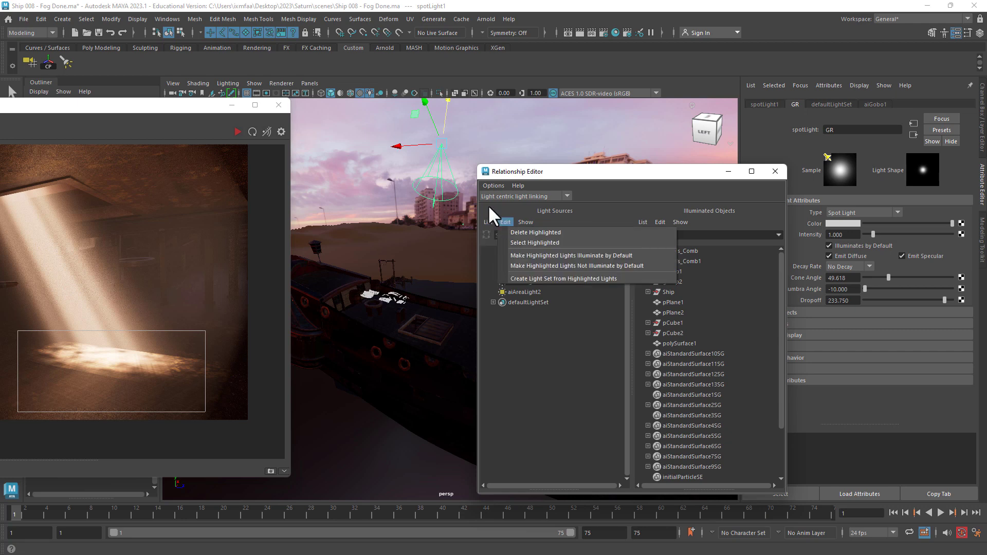
left_click(438, 178)
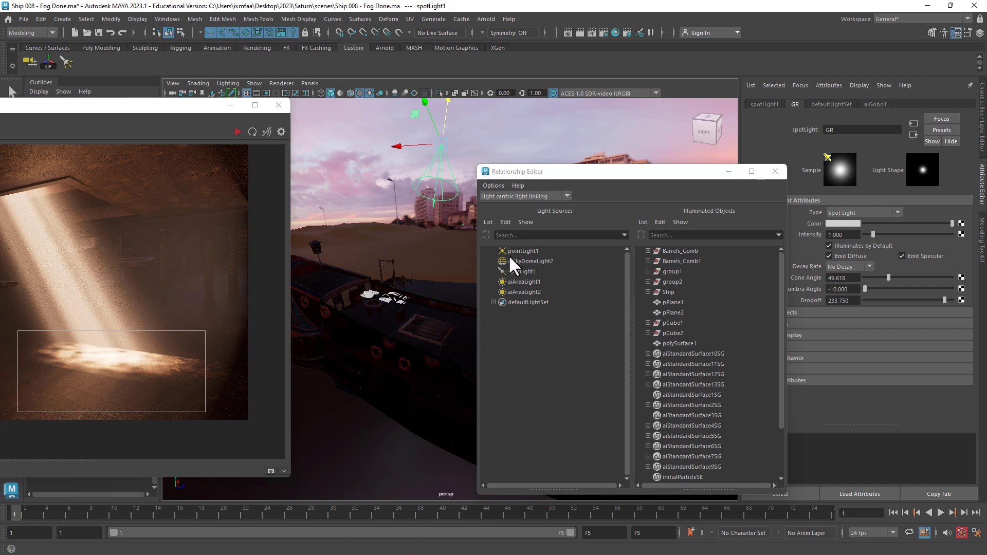
left_click(444, 176)
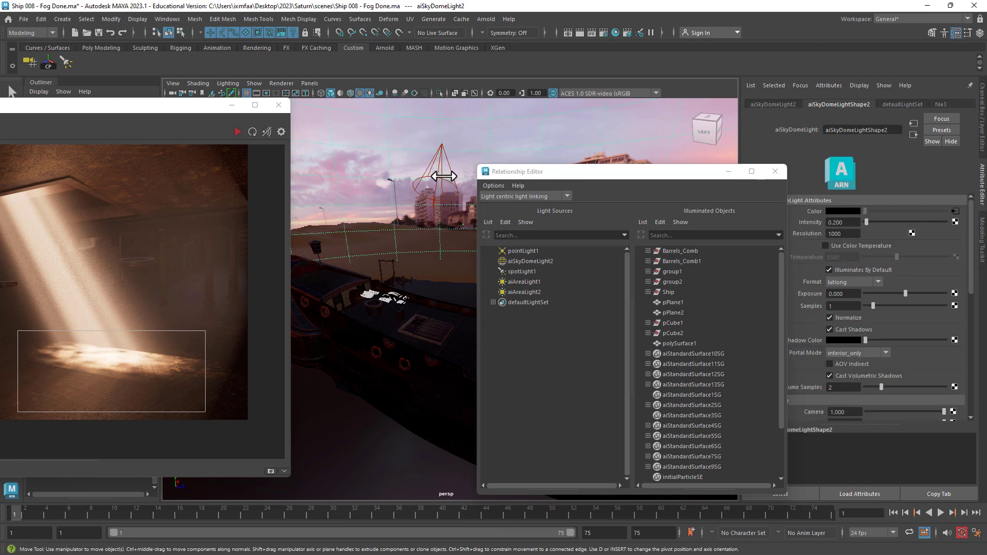
left_click(443, 176)
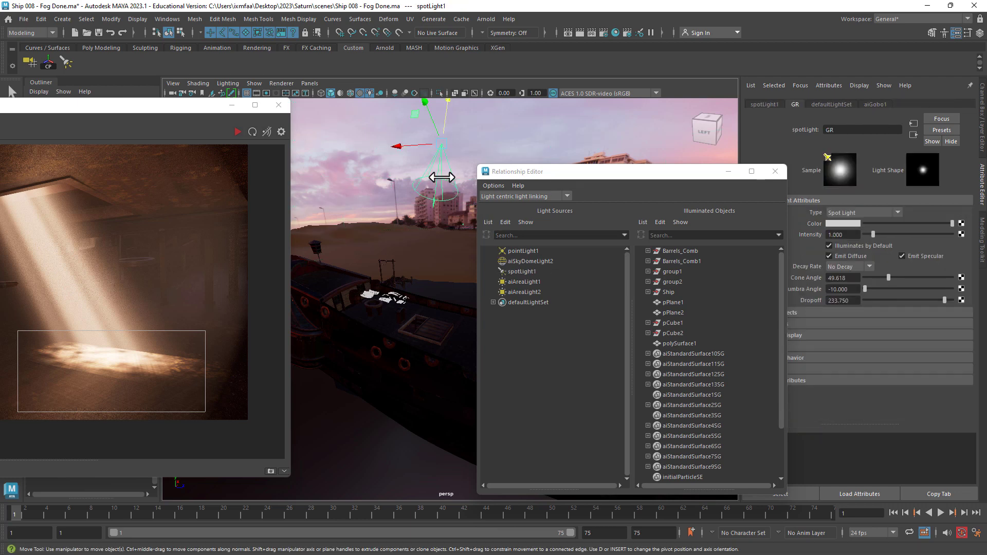
Manual-load spotLight1 as the only light source and view the objects it illuminates.
left_click(487, 222)
left_click(511, 243)
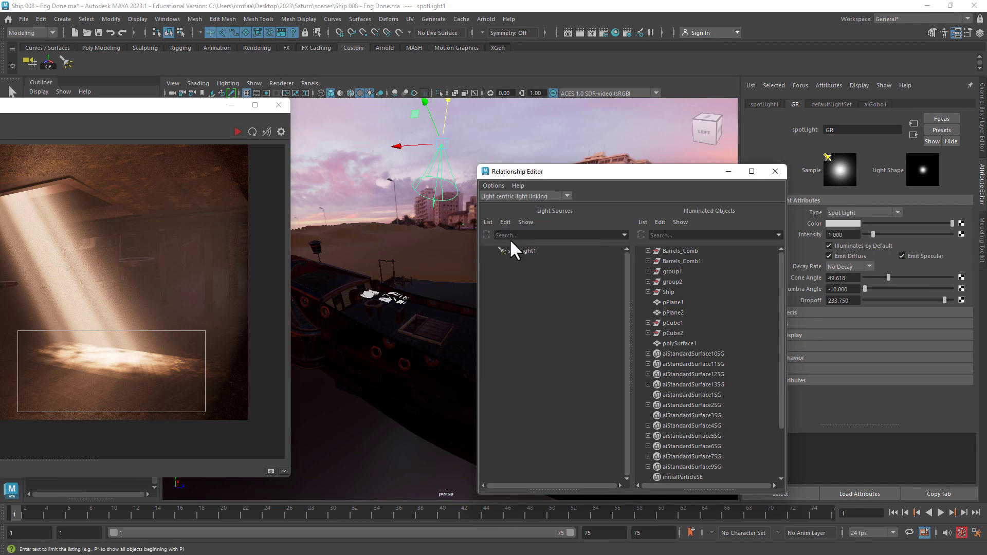
left_click(520, 250)
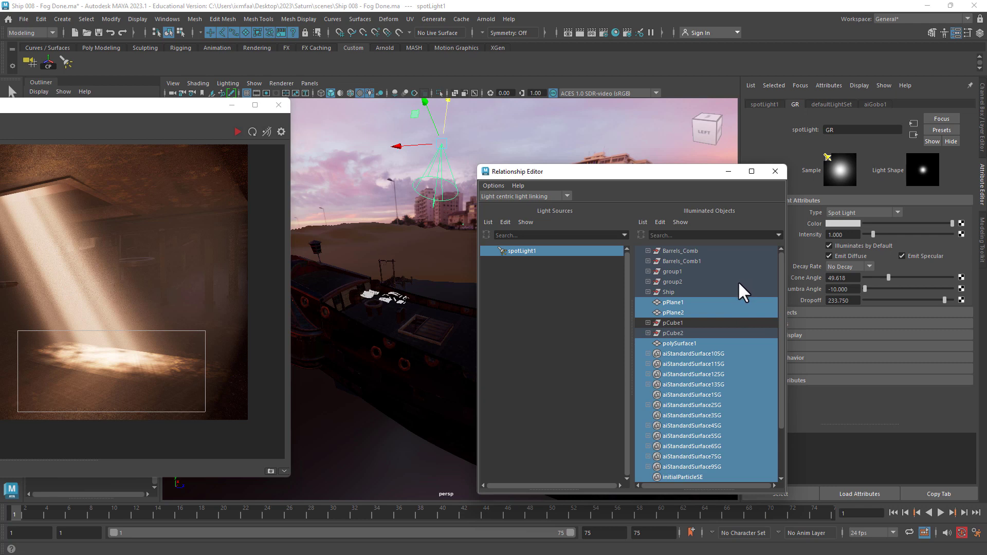
scroll(738, 288, "down", 2)
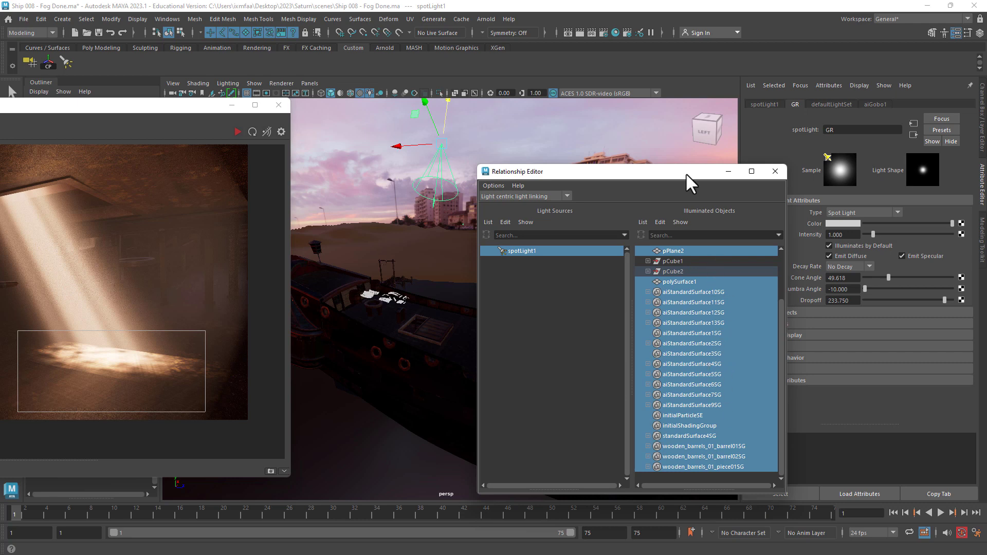
left_click_drag(686, 173, 400, 467)
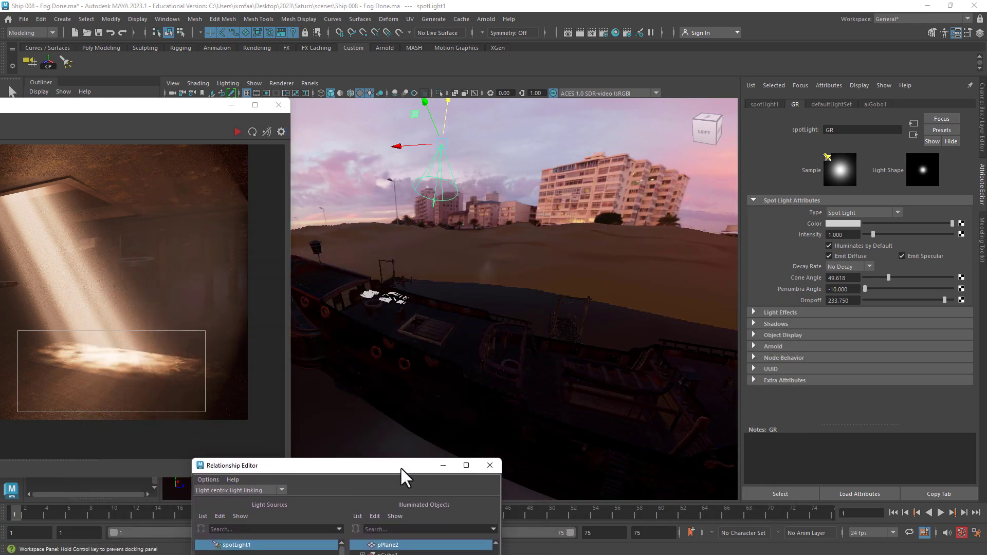
Select ship_pinnace_interior and manual-load it into the Illuminated Objects list.
left_click(142, 391)
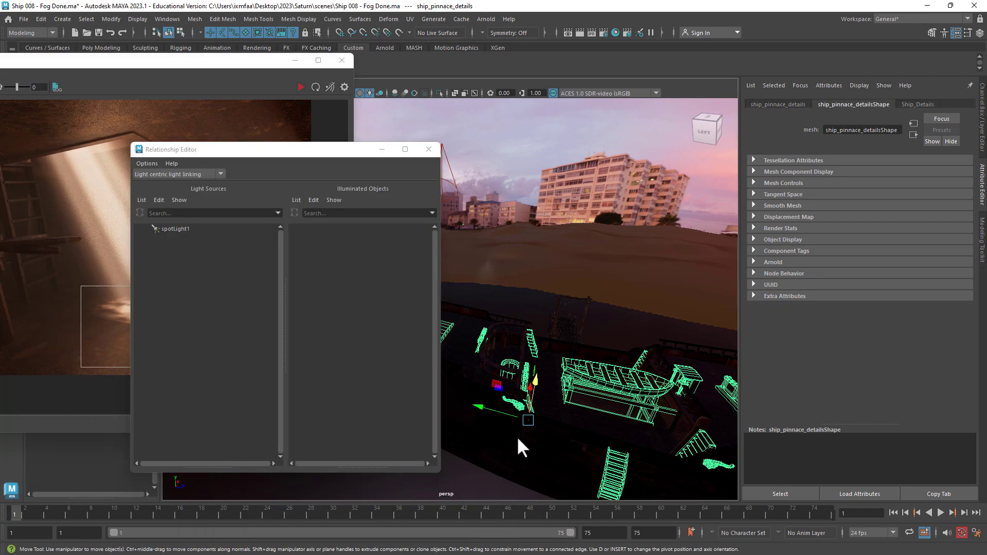
left_click(114, 342)
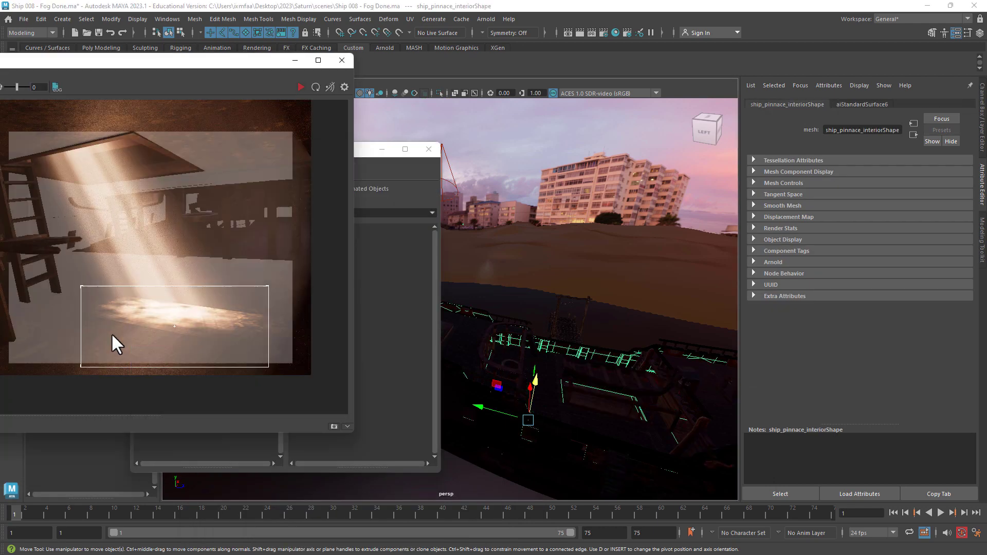
left_click(558, 349)
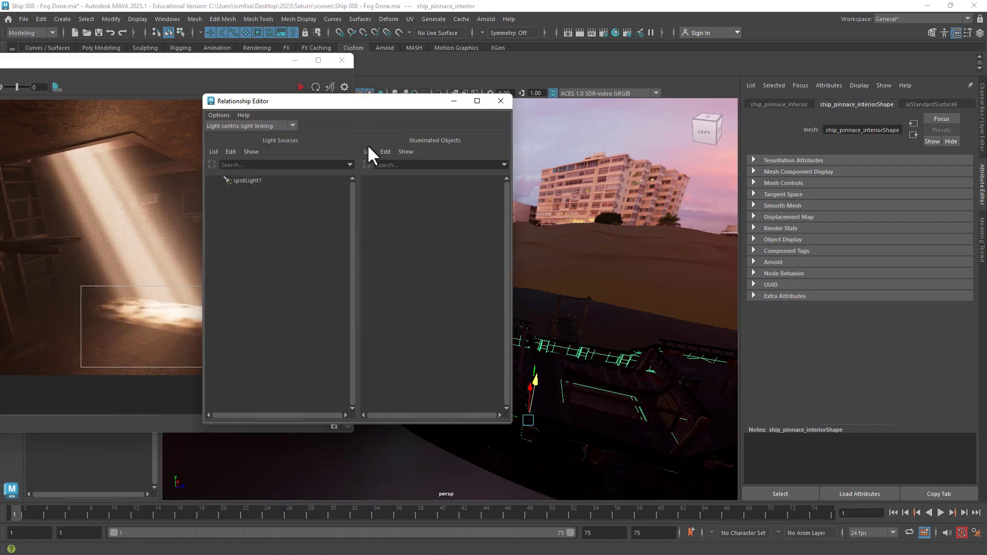
left_click(369, 152)
left_click(395, 184)
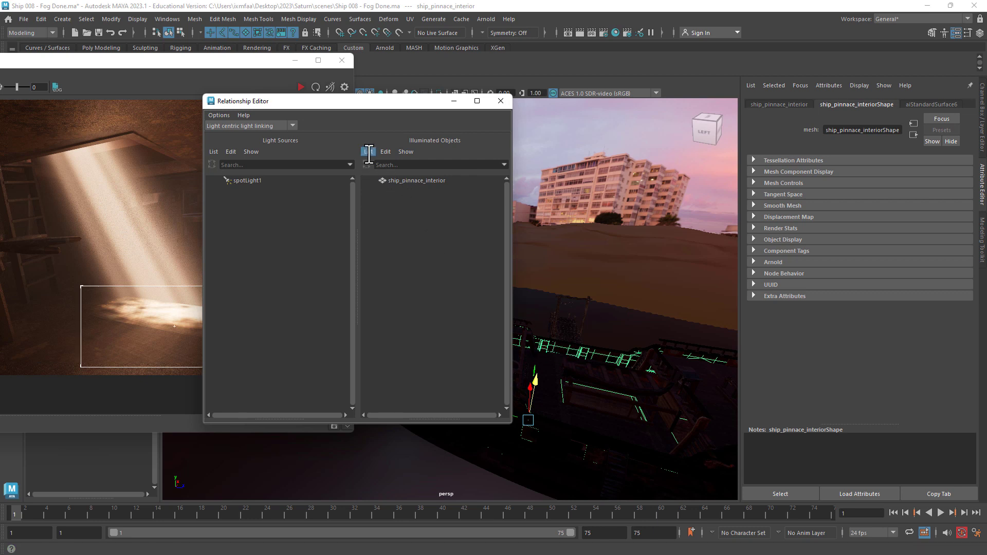
left_click(368, 151)
left_click(395, 184)
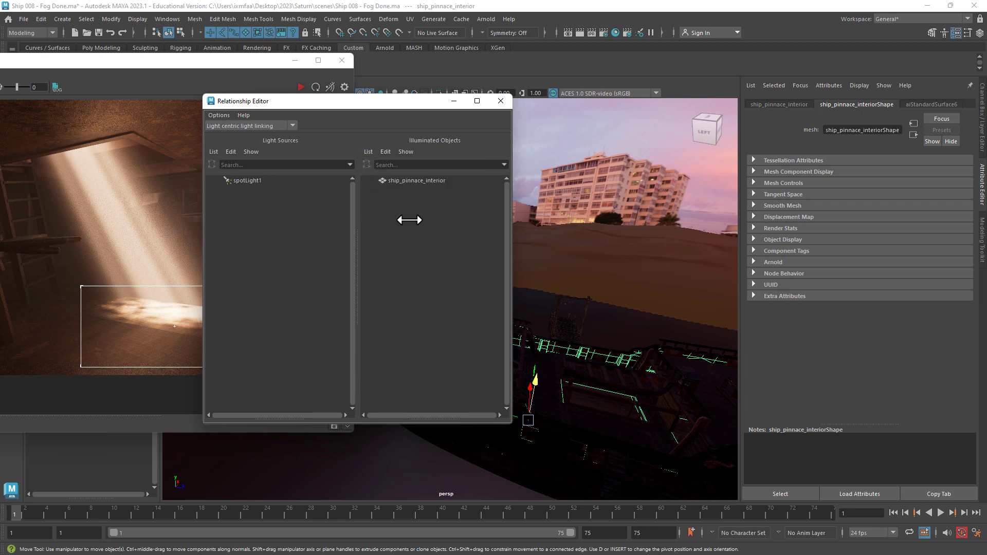
Select spotLight1 and toggle off its link to ship_pinnace_interior.
left_click(244, 181)
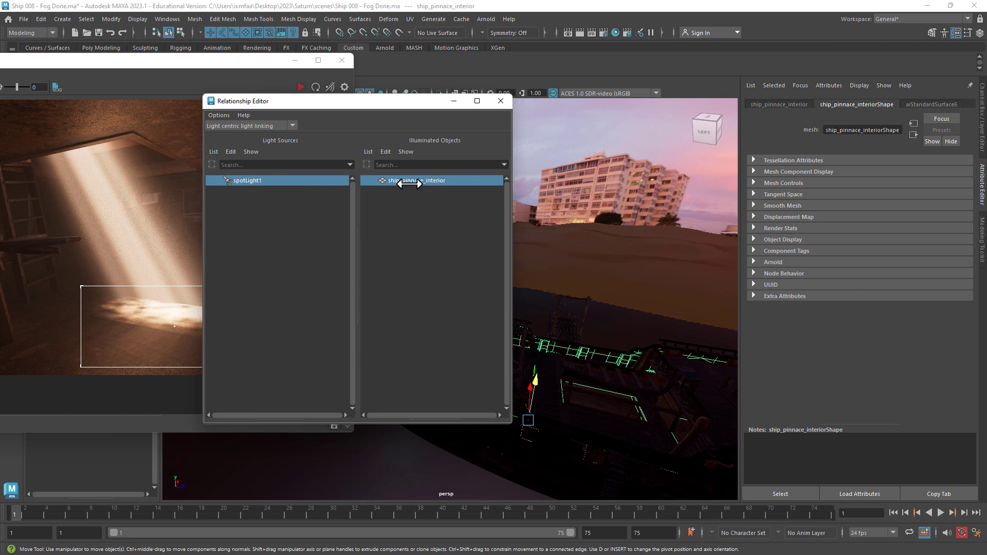
left_click(417, 184)
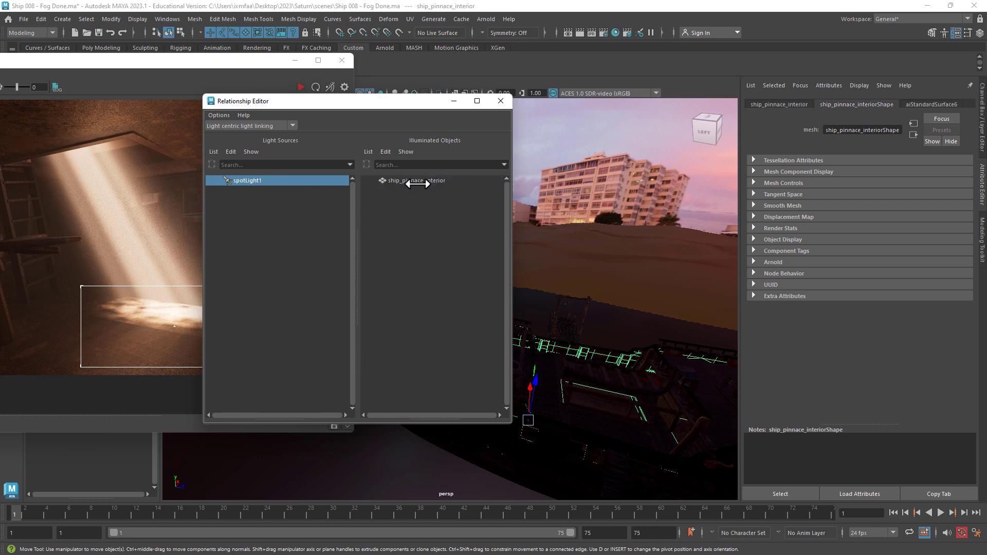
left_click_drag(372, 100, 717, 320)
left_click_drag(222, 64, 407, 69)
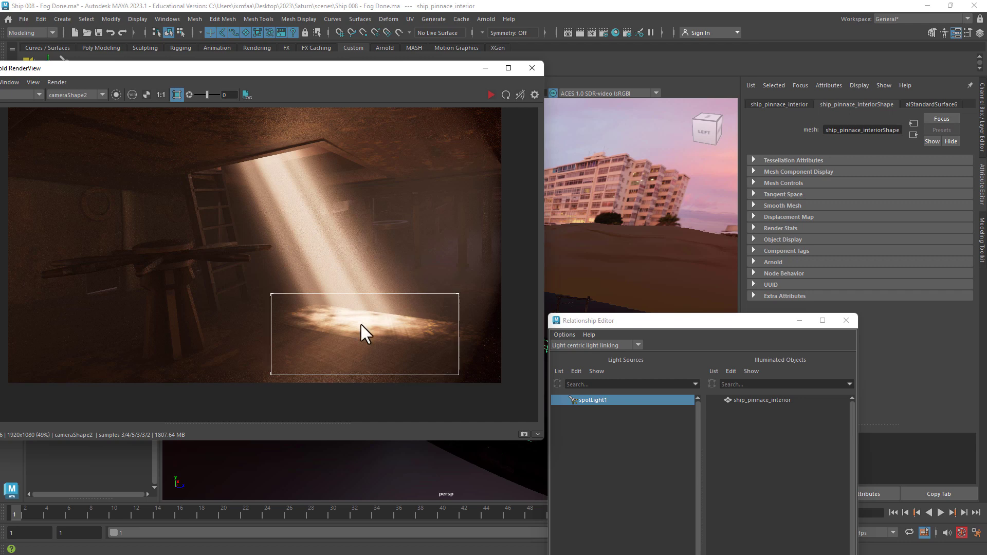
Start an IPR interactive render in the Arnold RenderView.
left_click(491, 95)
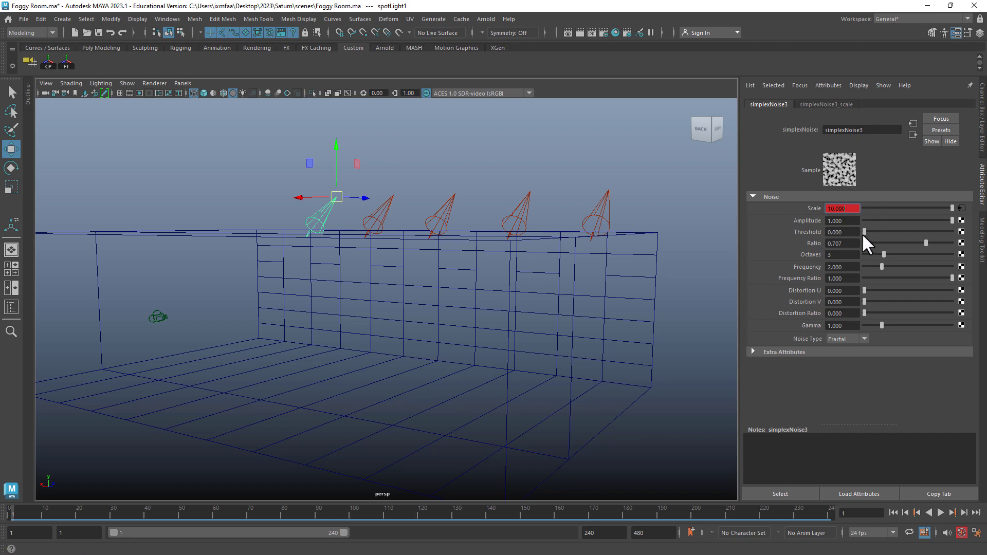
Set simplexNoise3 Threshold to 0.26 and open the aiAtmosphereVolume1 atmosphere from Render Settings.
left_click_drag(865, 231, 886, 232)
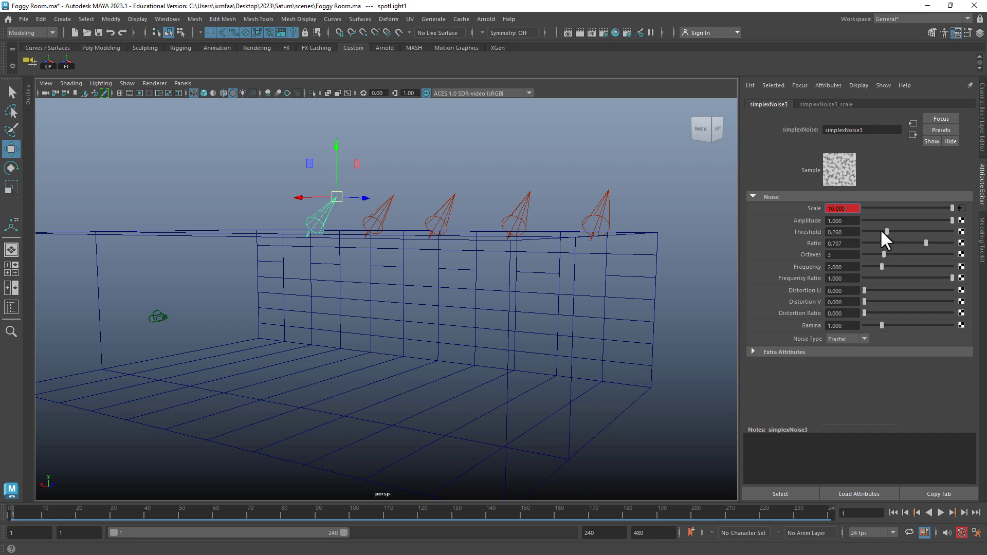
left_click(604, 32)
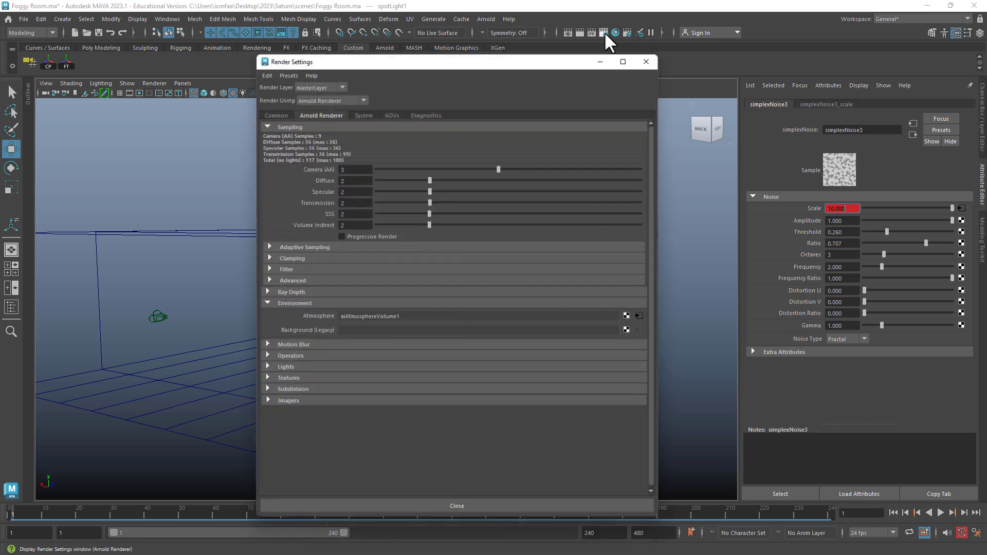
left_click(644, 316)
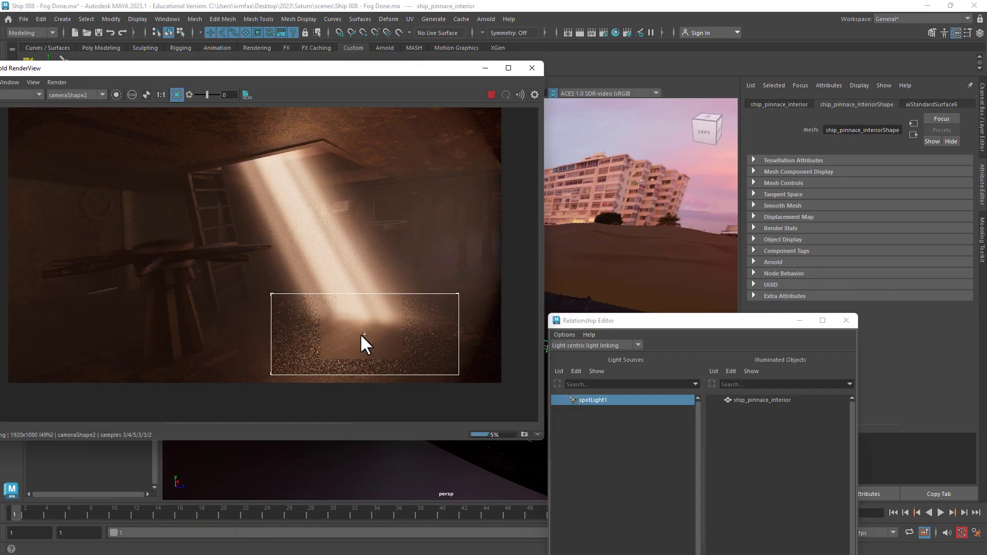
Zoom into the grainy fog in the render, then select aiAtmosphereVolume1's Samples field.
scroll(356, 328, "up", 3)
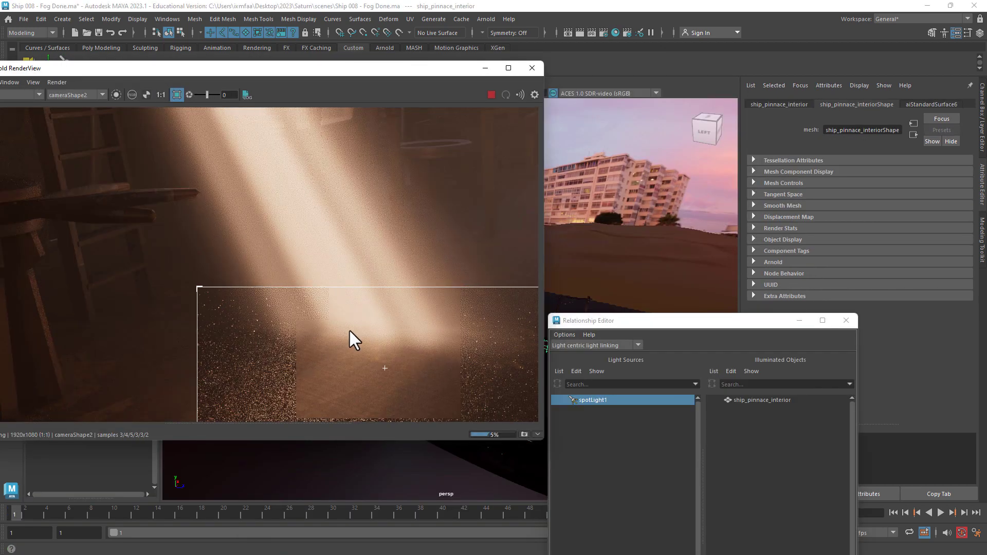
scroll(350, 329, "up", 2)
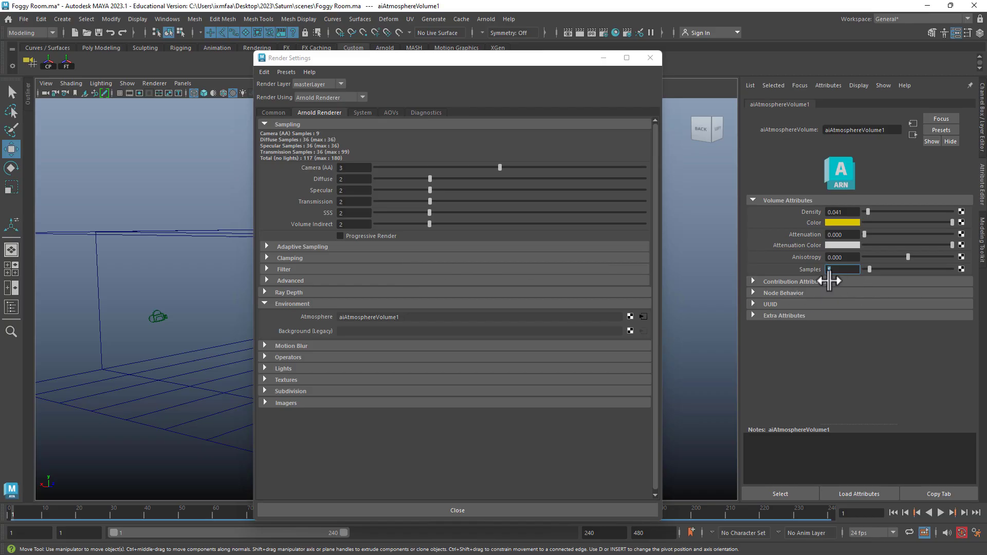
left_click(833, 270)
Raise aiAtmosphereVolume1 Samples from 5 to 29.
left_click_drag(903, 269, 879, 271)
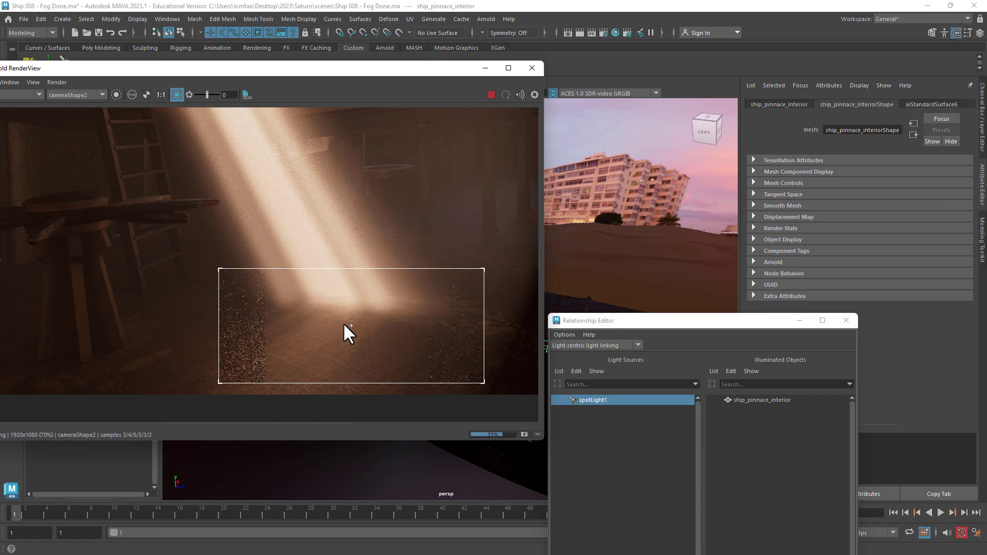
Turn off Region render and maximize Arnold RenderView to re-render the full frame.
left_click_drag(388, 68, 556, 108)
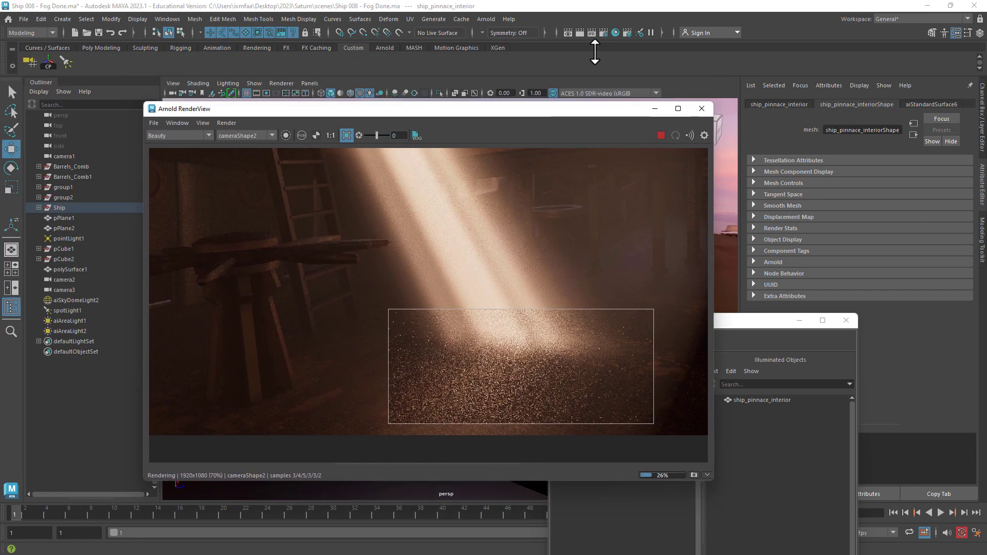
left_click(603, 33)
scroll(658, 242, "down", 3)
left_click(346, 139)
double_click(371, 107)
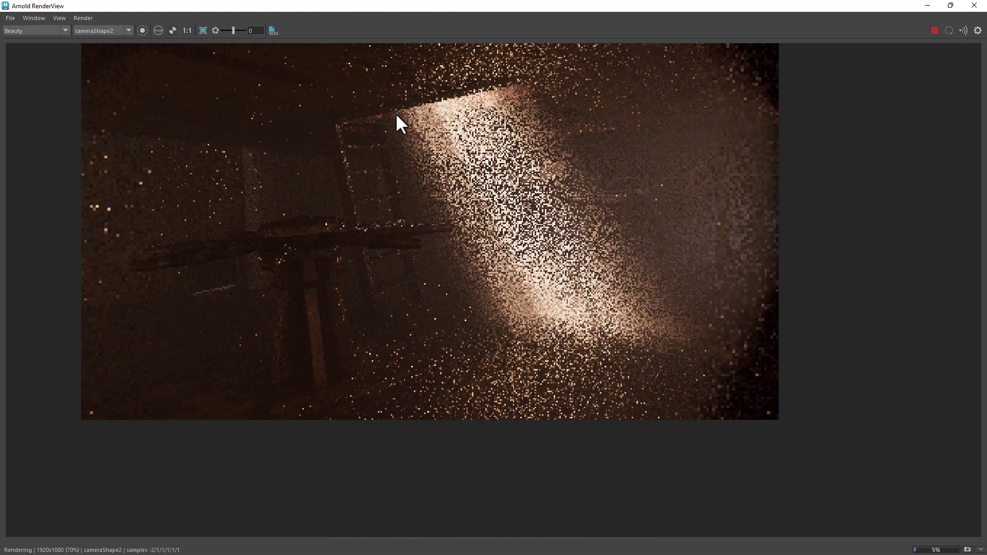